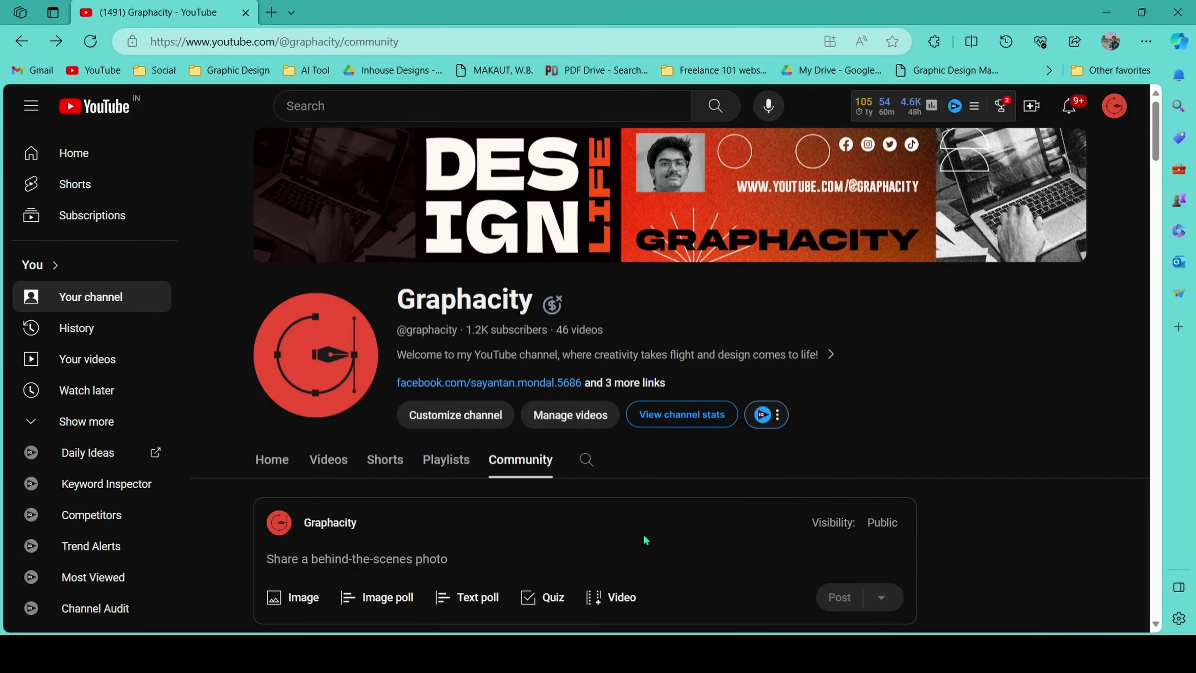
Step: Scroll the Community tab down to the Indian Air Force Day image post
scroll(779, 517, "down", 5)
scroll(785, 518, "down", 2)
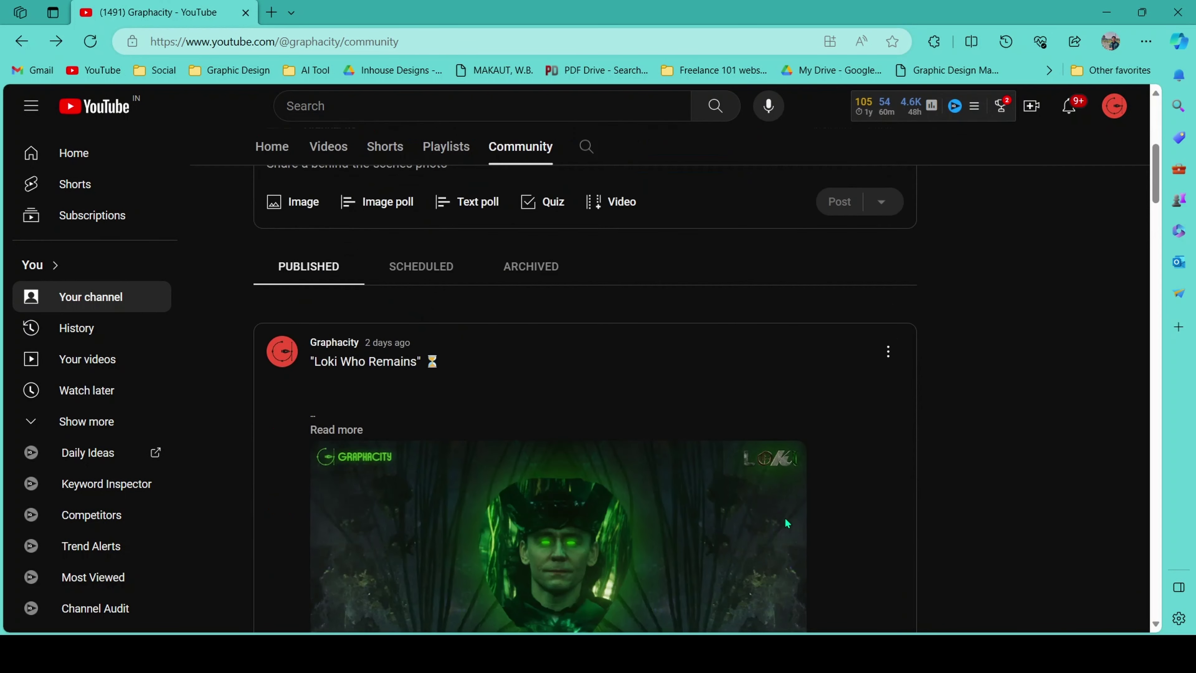
scroll(894, 448, "down", 5)
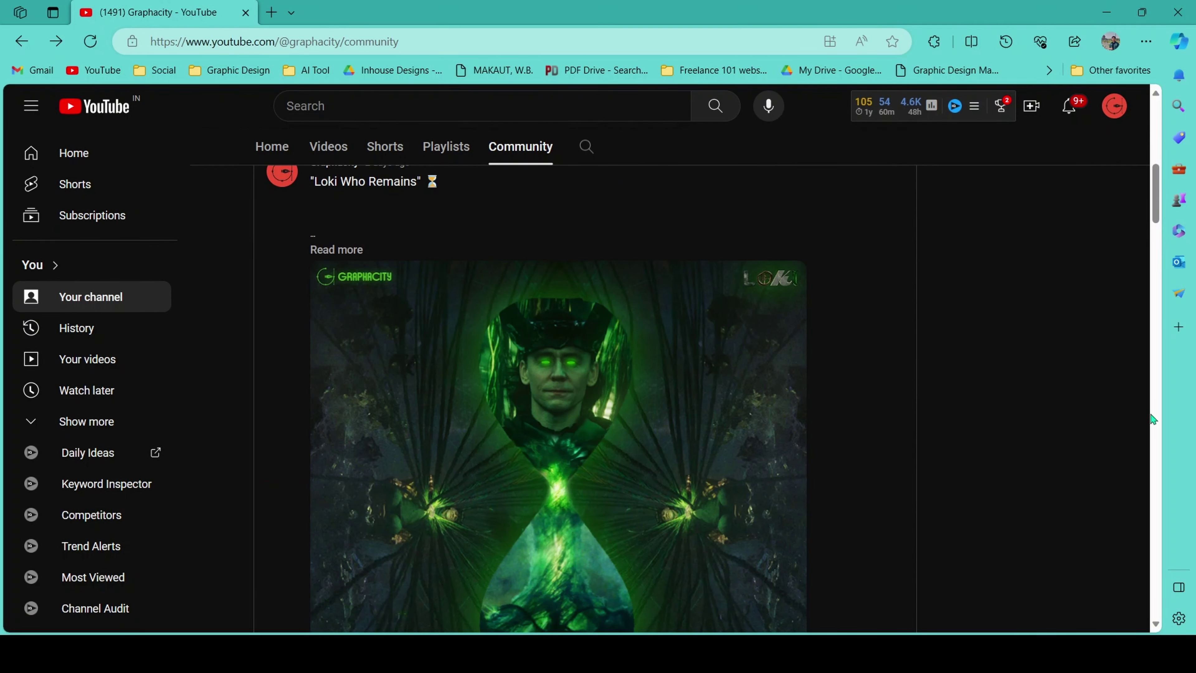
scroll(1039, 379, "down", 3)
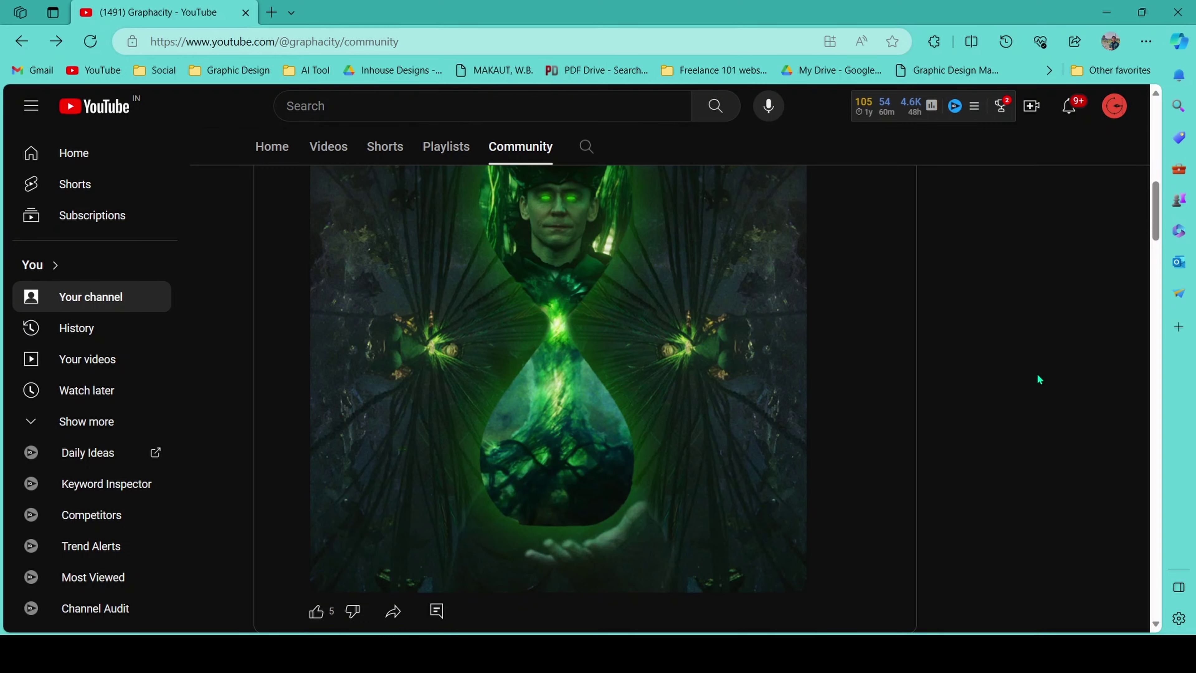
scroll(643, 413, "down", 7)
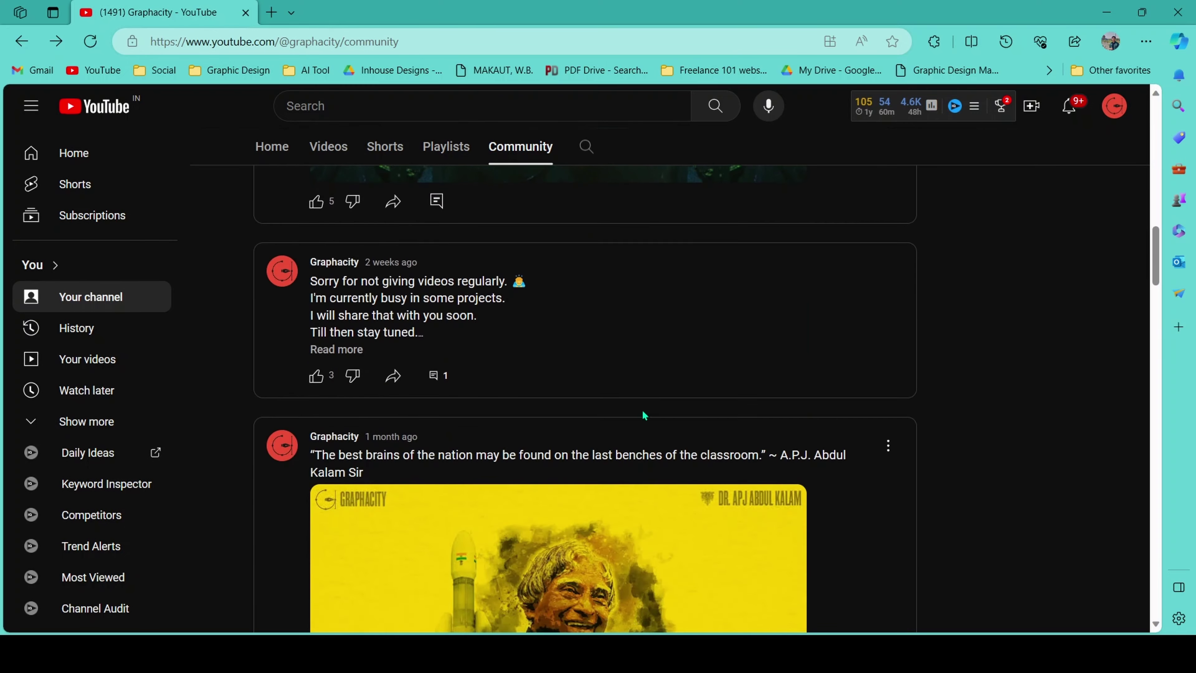
scroll(623, 352, "down", 10)
scroll(621, 353, "down", 3)
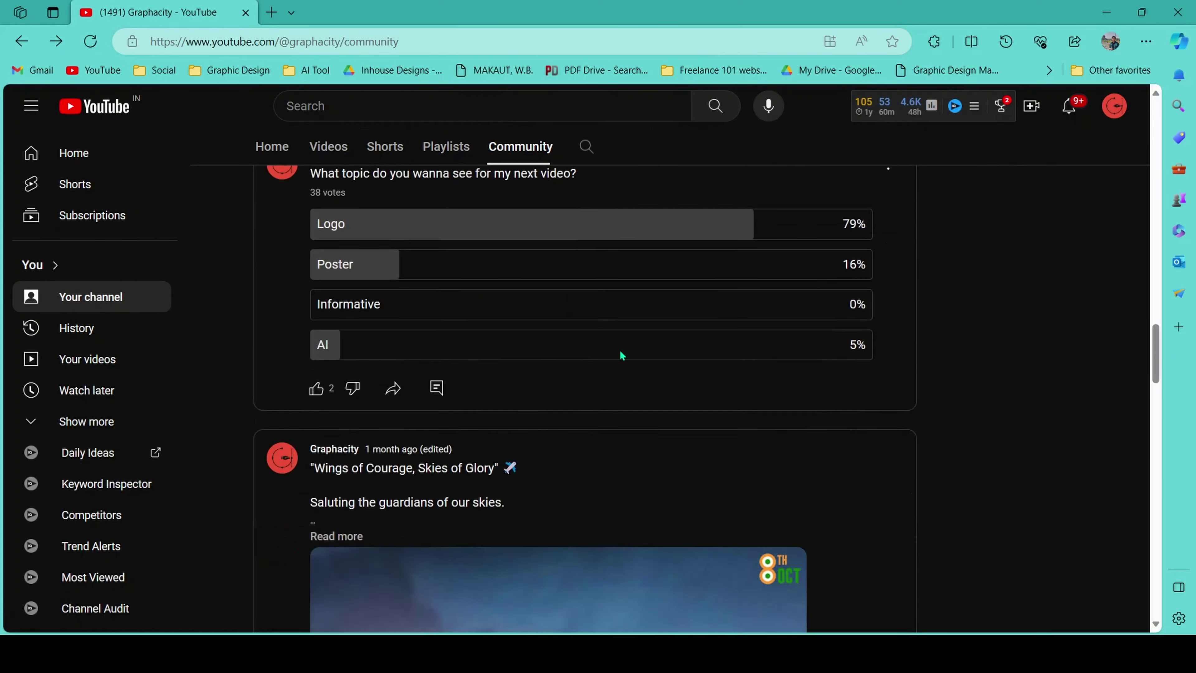
scroll(620, 353, "down", 5)
scroll(620, 353, "down", 2)
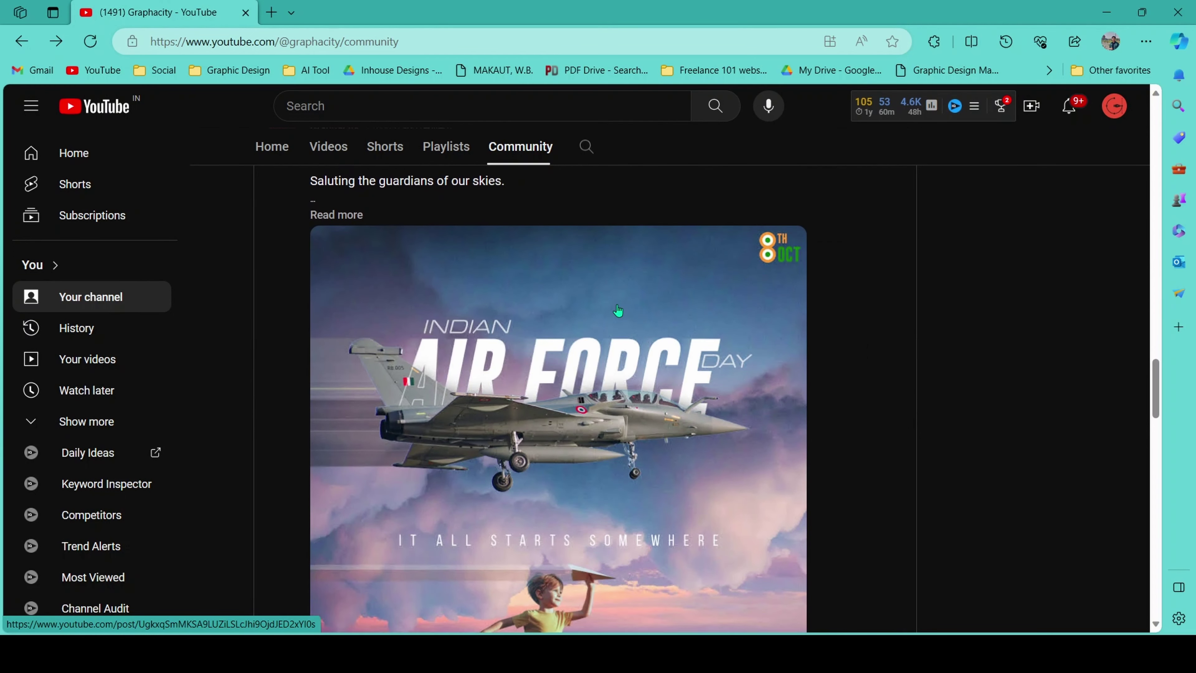
scroll(616, 307, "down", 2)
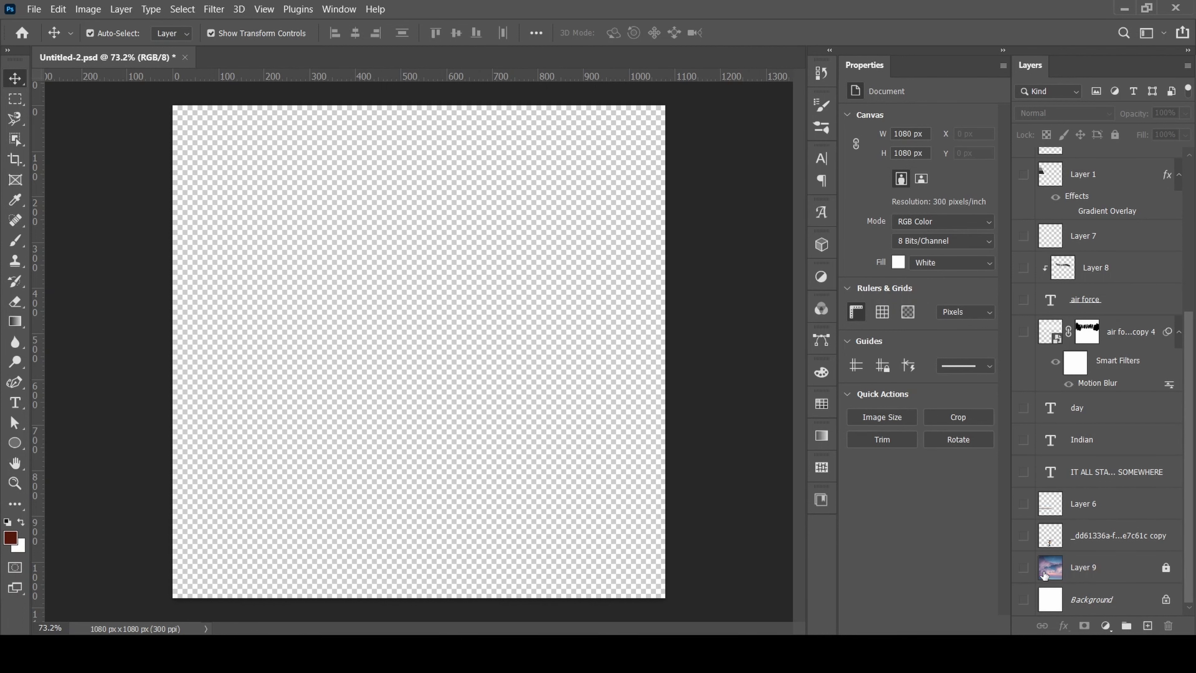
Step: Show Layer 9, the cloudy sunset sky background
left_click(1023, 567)
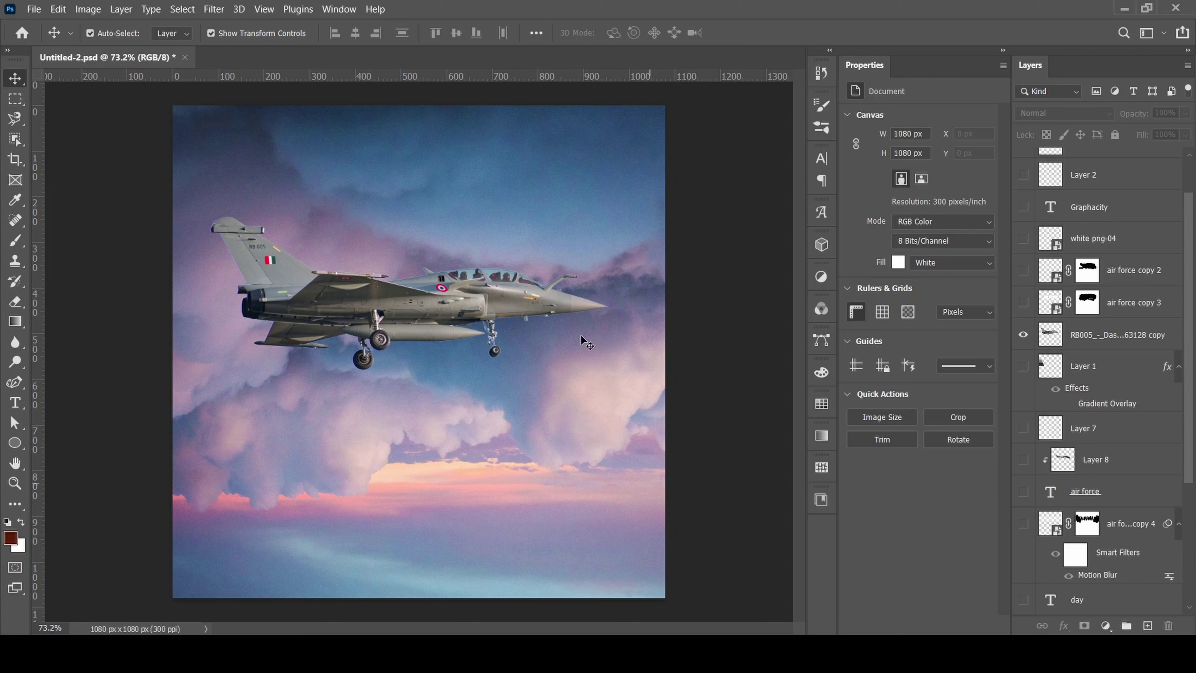
Step: Duplicate Layer 2 and marquee-select a thin vertical strip down the jet's tail
key("ctrl+j")
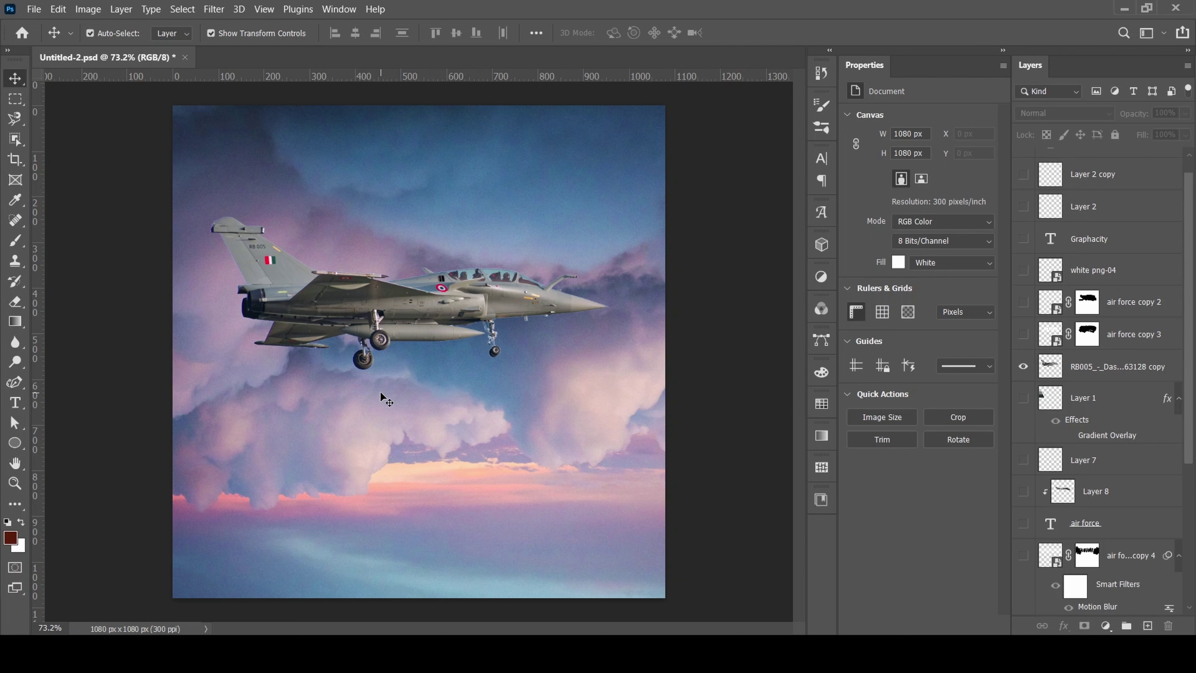
left_click(1024, 398)
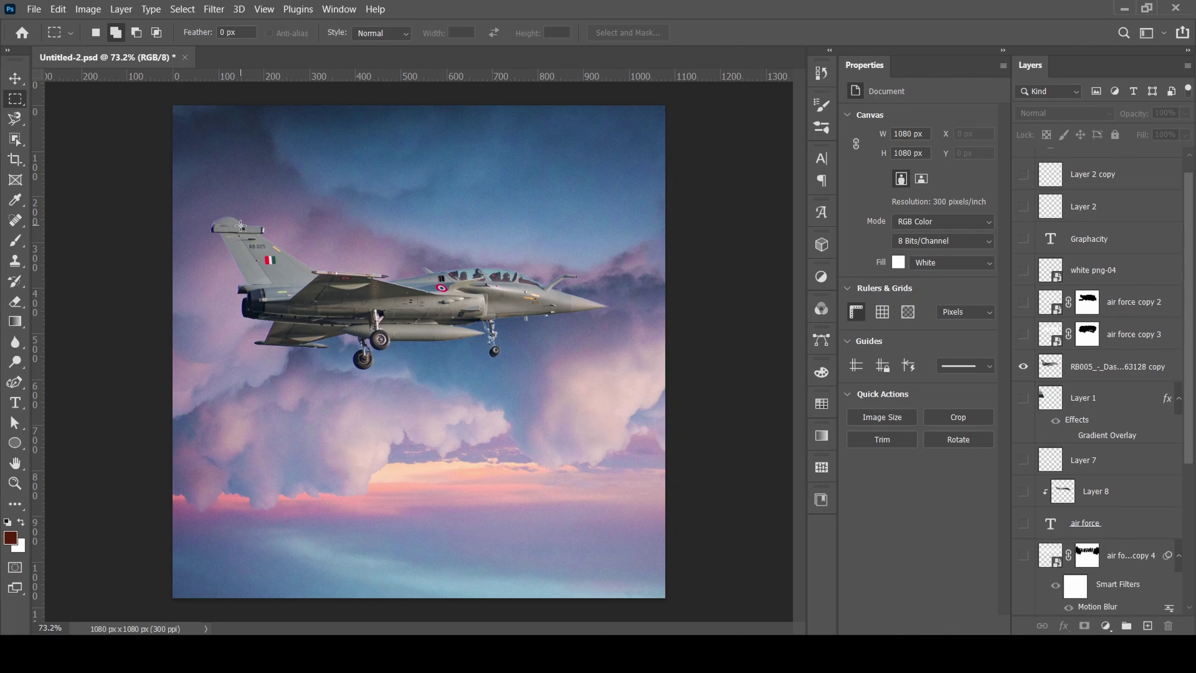
left_click_drag(248, 228, 249, 317)
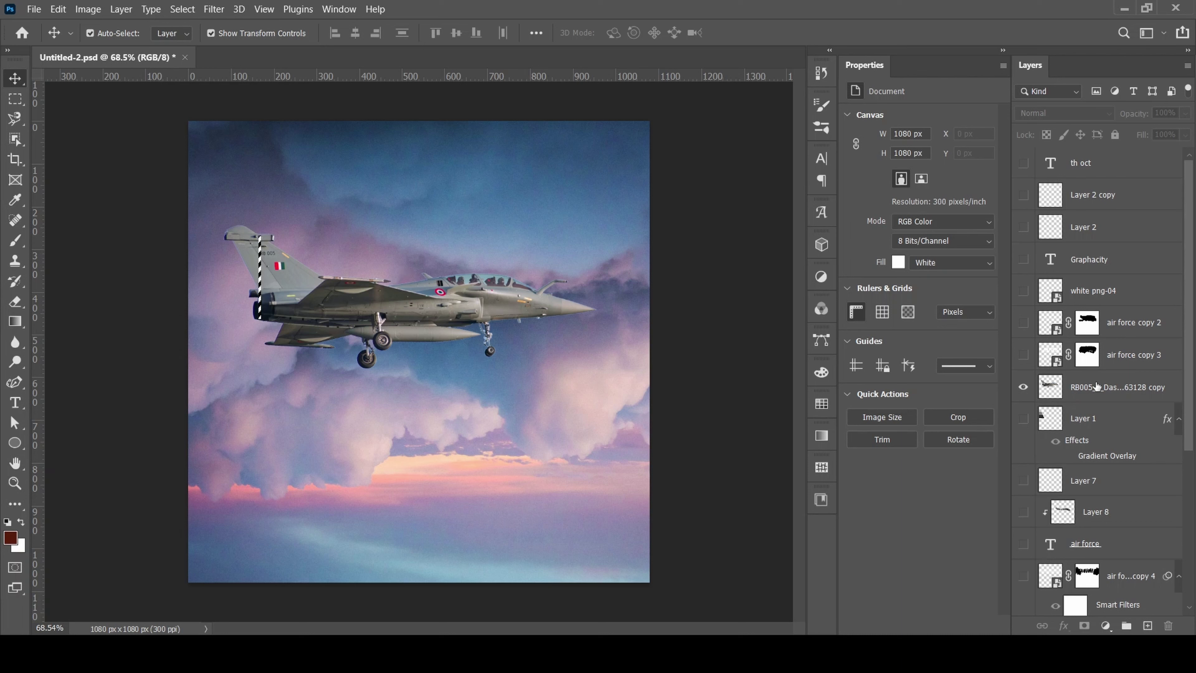
Step: Copy the tail strip to its own layer and stretch it far left past the canvas
left_click(1068, 386)
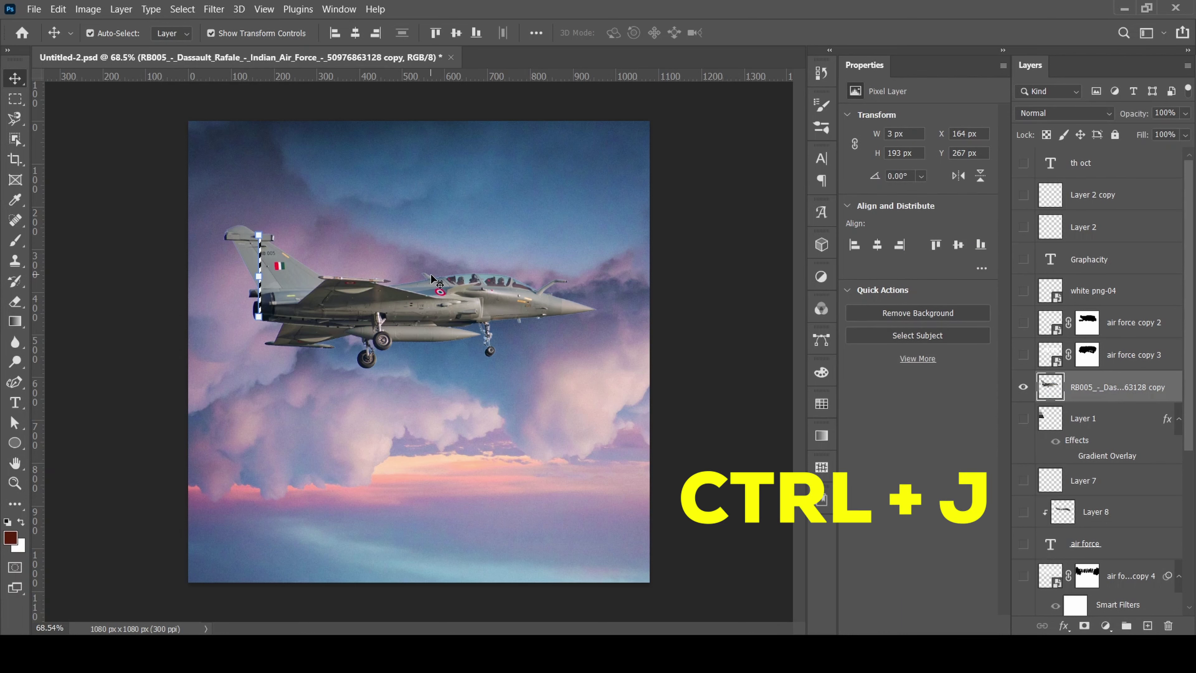
key("ctrl+j")
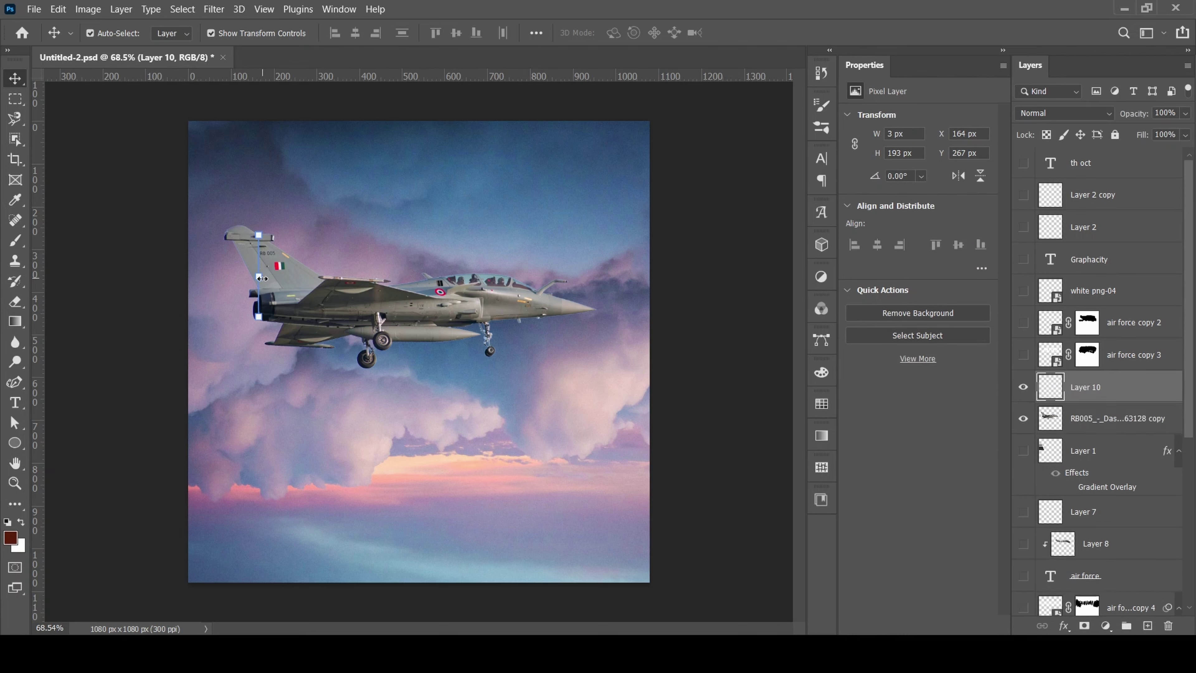
left_click(262, 278)
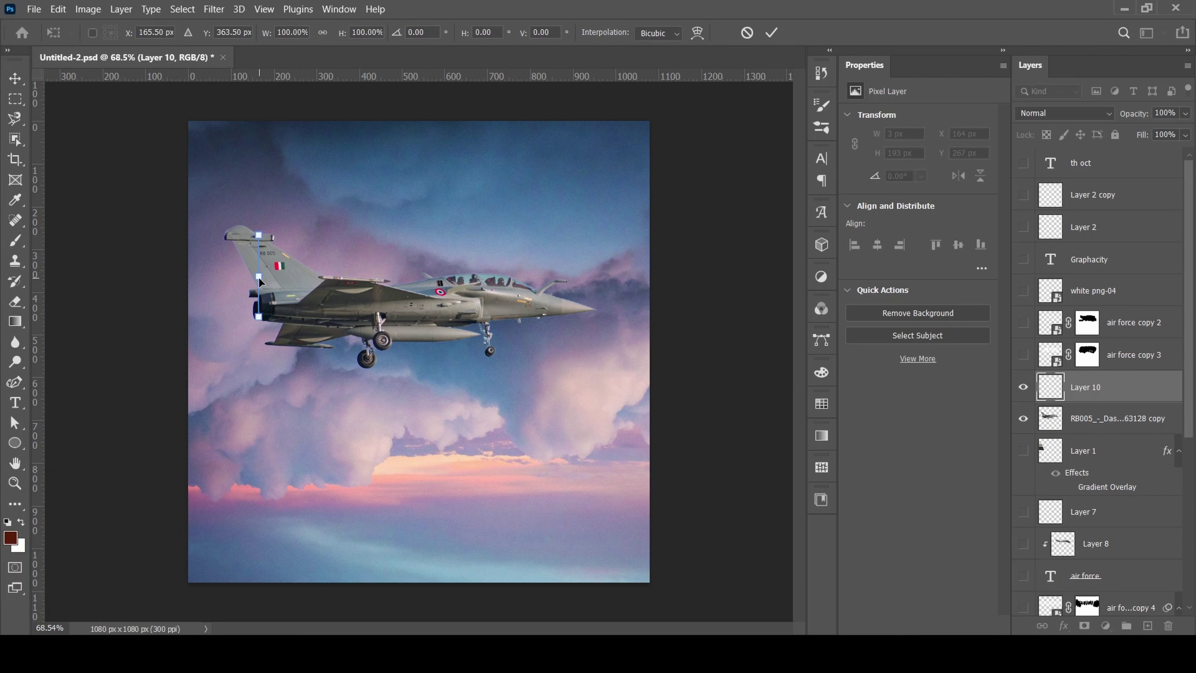
left_click_drag(260, 282, 193, 307)
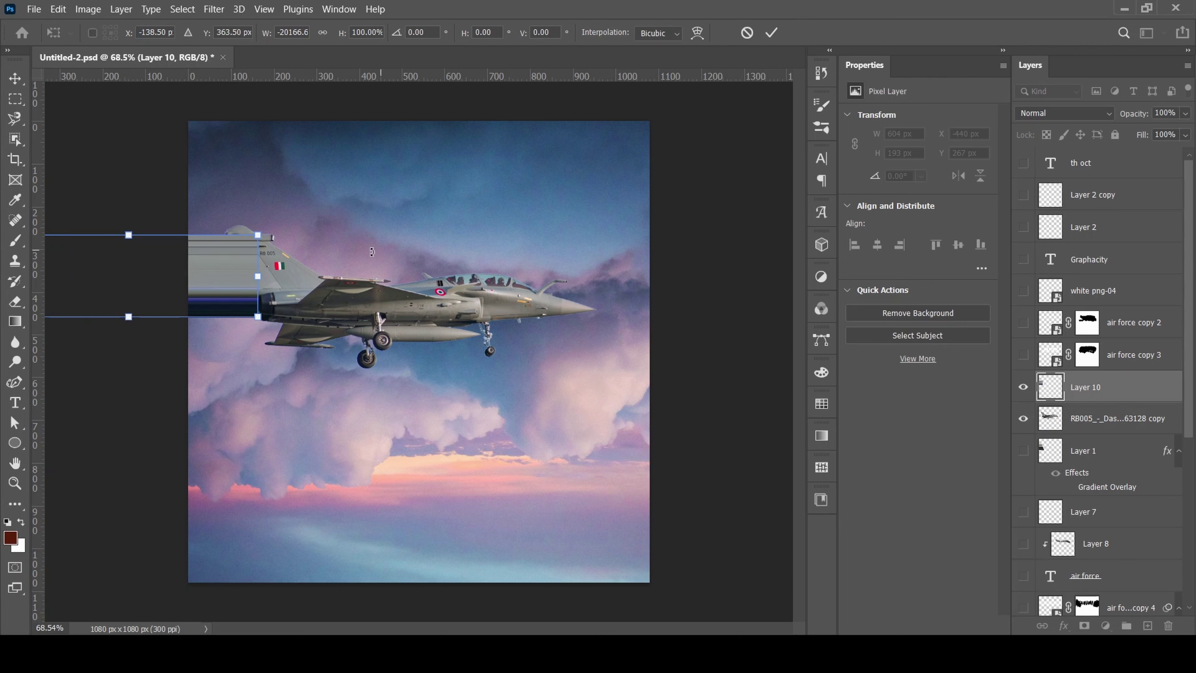
left_click(772, 33)
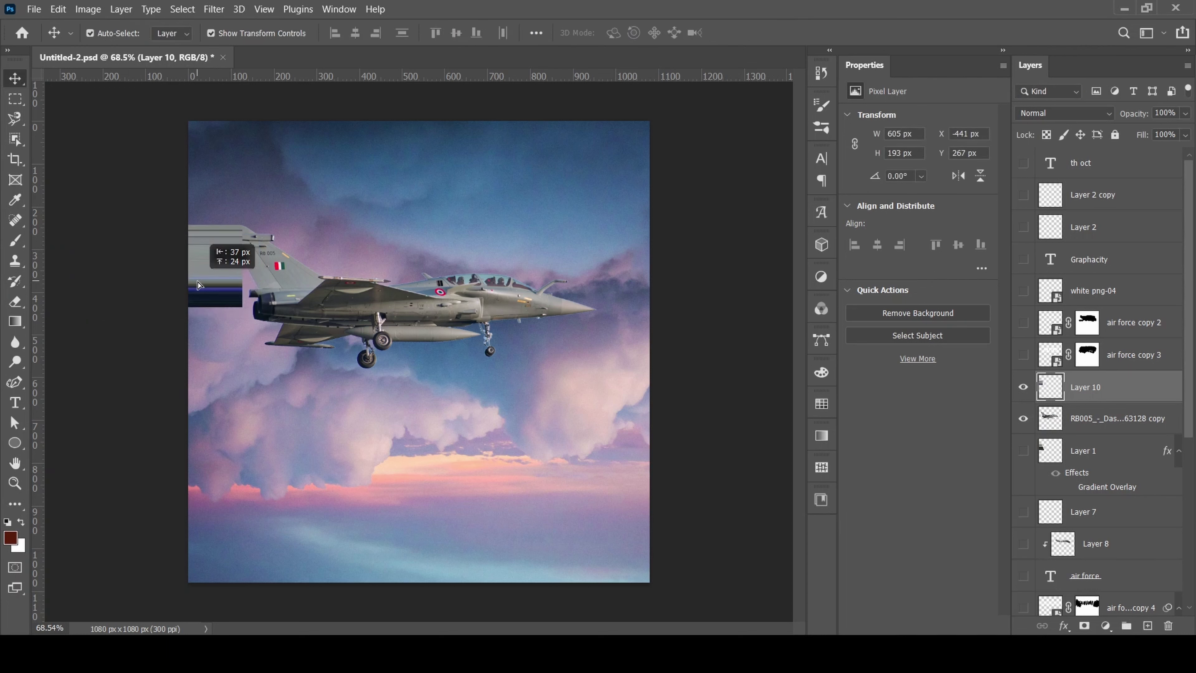
Step: Fade the trail to 51% opacity and place it beneath the jet layer
left_click_drag(1183, 113, 1151, 134)
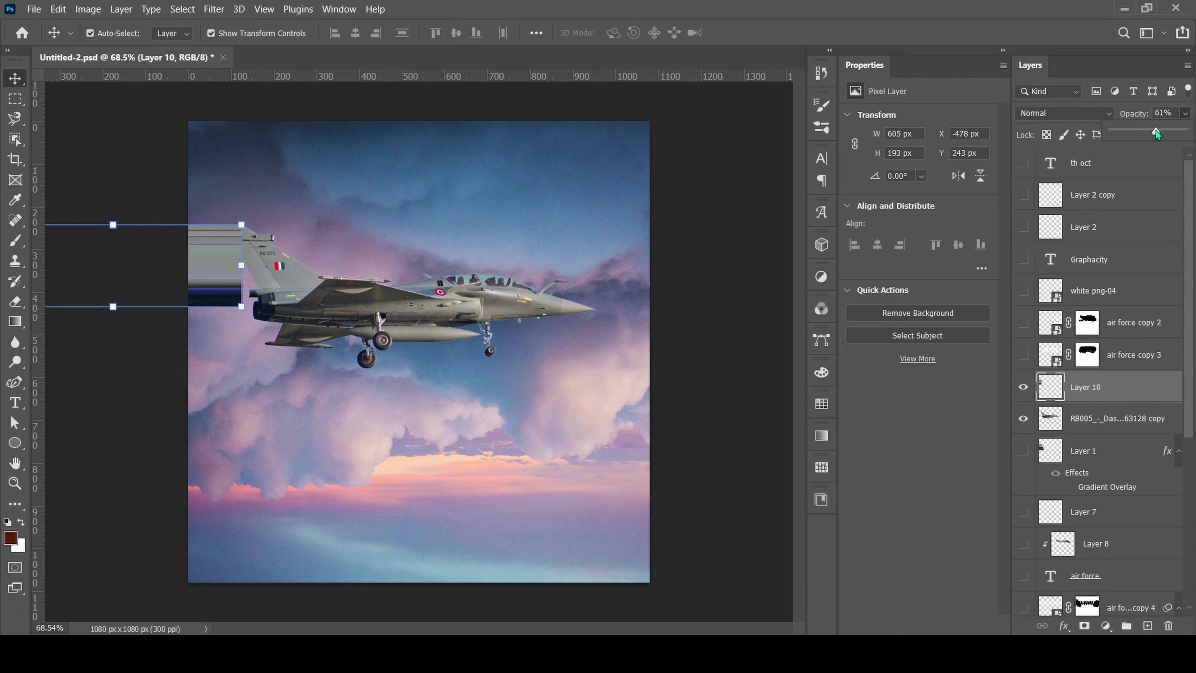
left_click_drag(1118, 391, 1111, 424)
mouse_move(204, 249)
left_mouse_down()
mouse_move(245, 249)
mouse_move(245, 229)
left_mouse_up()
Step: Slant the trail's lower edge toward the jet and show the boy with the paper plane
key("ctrl+t")
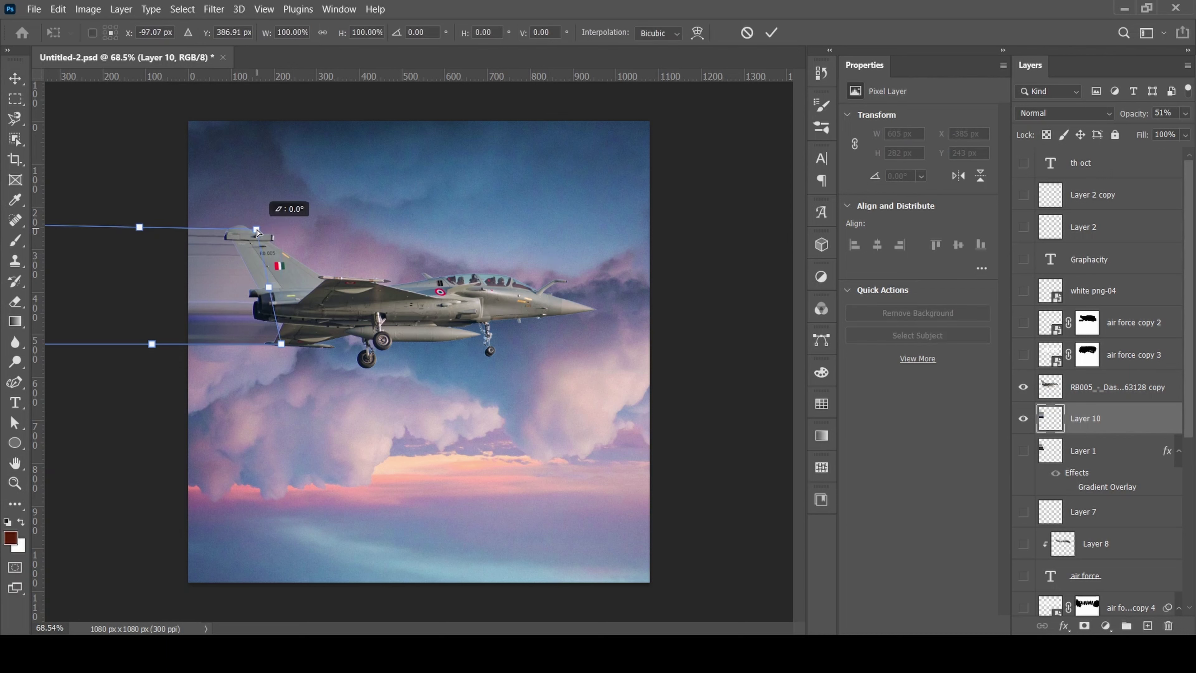
left_click_drag(281, 344, 295, 343)
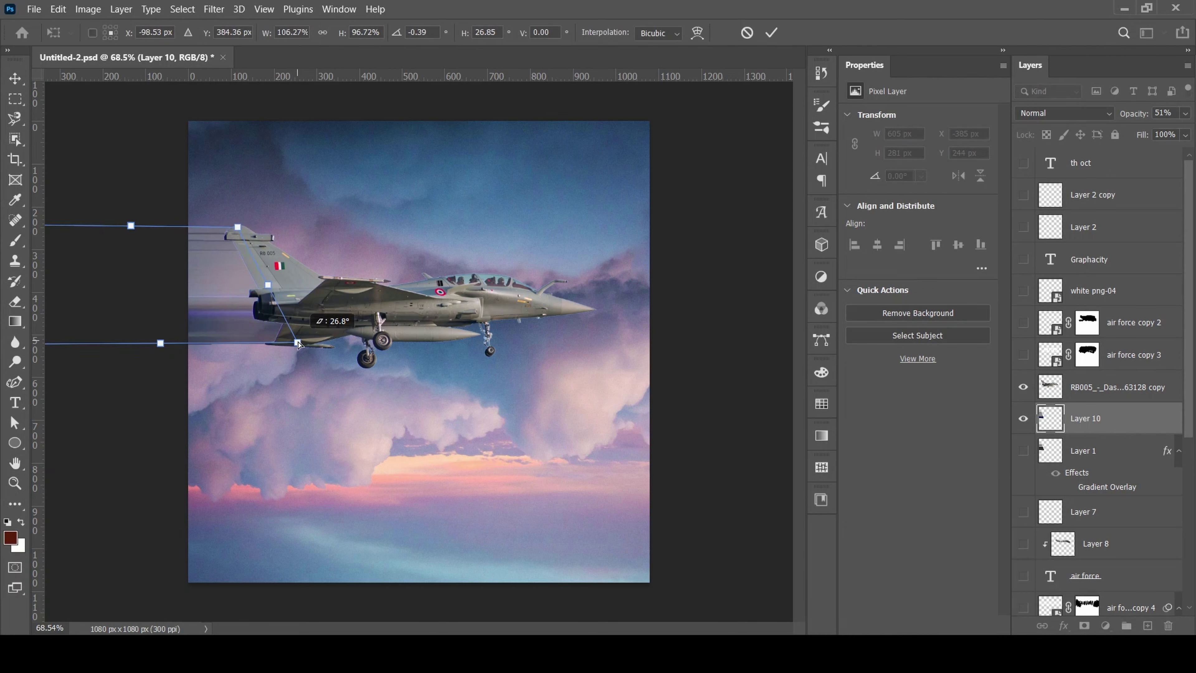
key("Return")
scroll(1097, 424, "down", 5)
left_click(1022, 537)
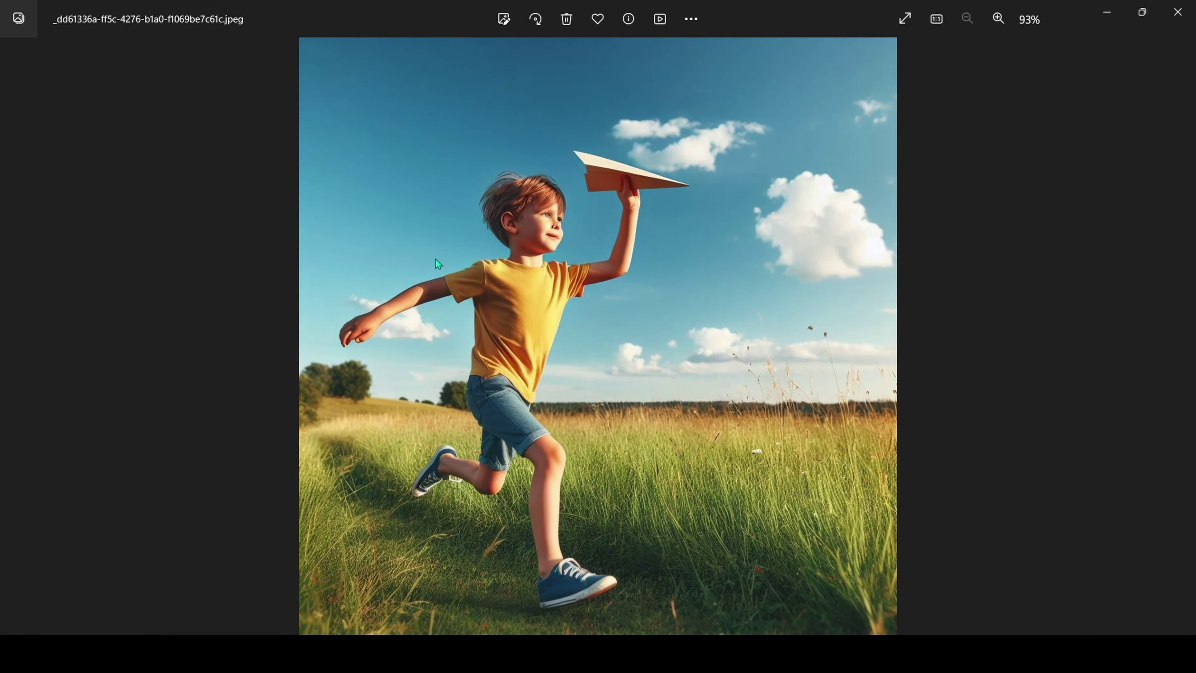
left_click(1178, 12)
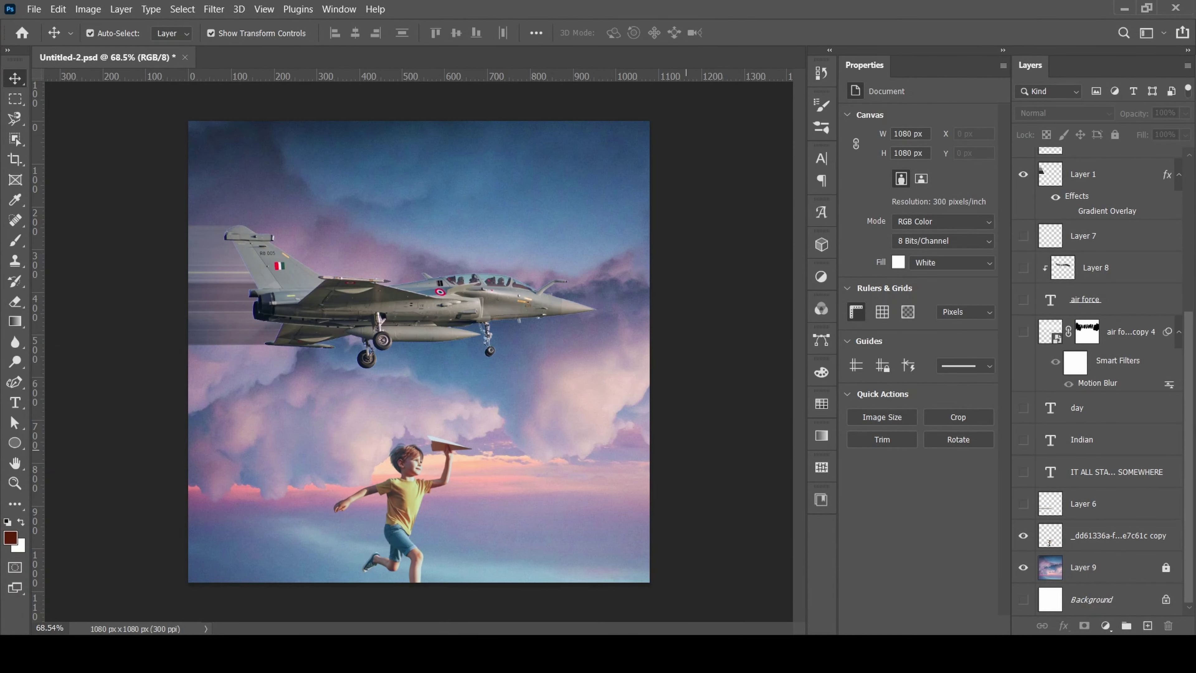
Step: Show the motion streak behind the boy and the white AIR FORCE text behind the jet
key("ctrl+comma")
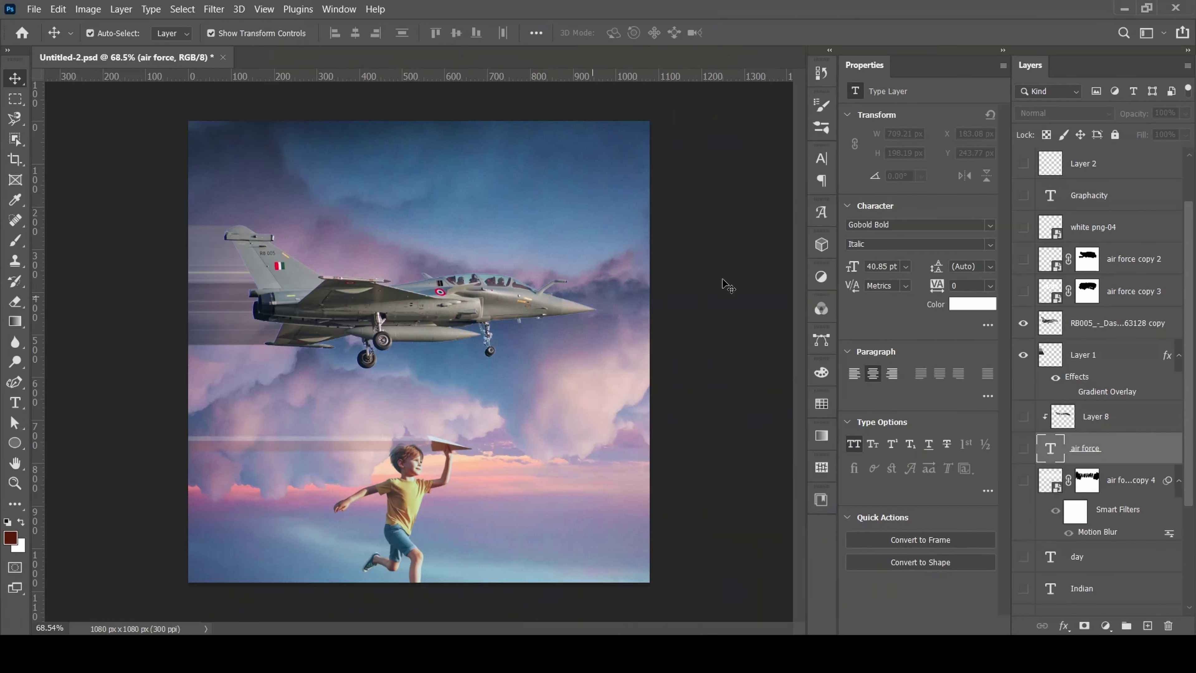
left_click(1023, 448)
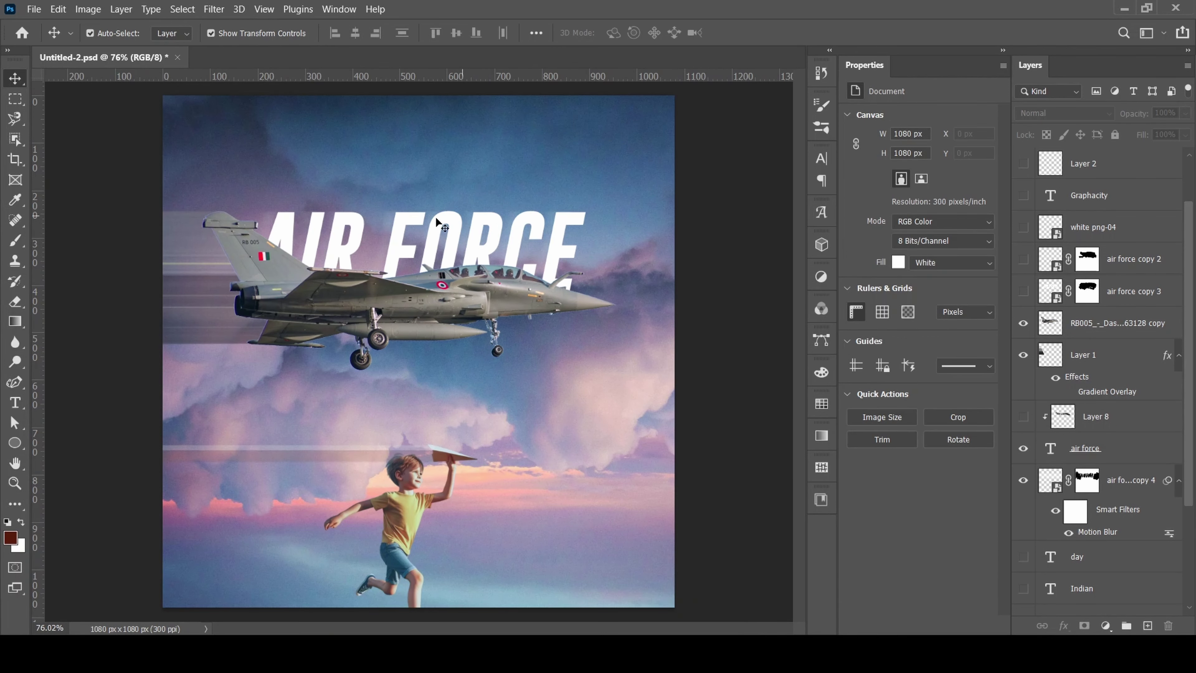
scroll(378, 206, "up", 3)
scroll(666, 226, "up", 2)
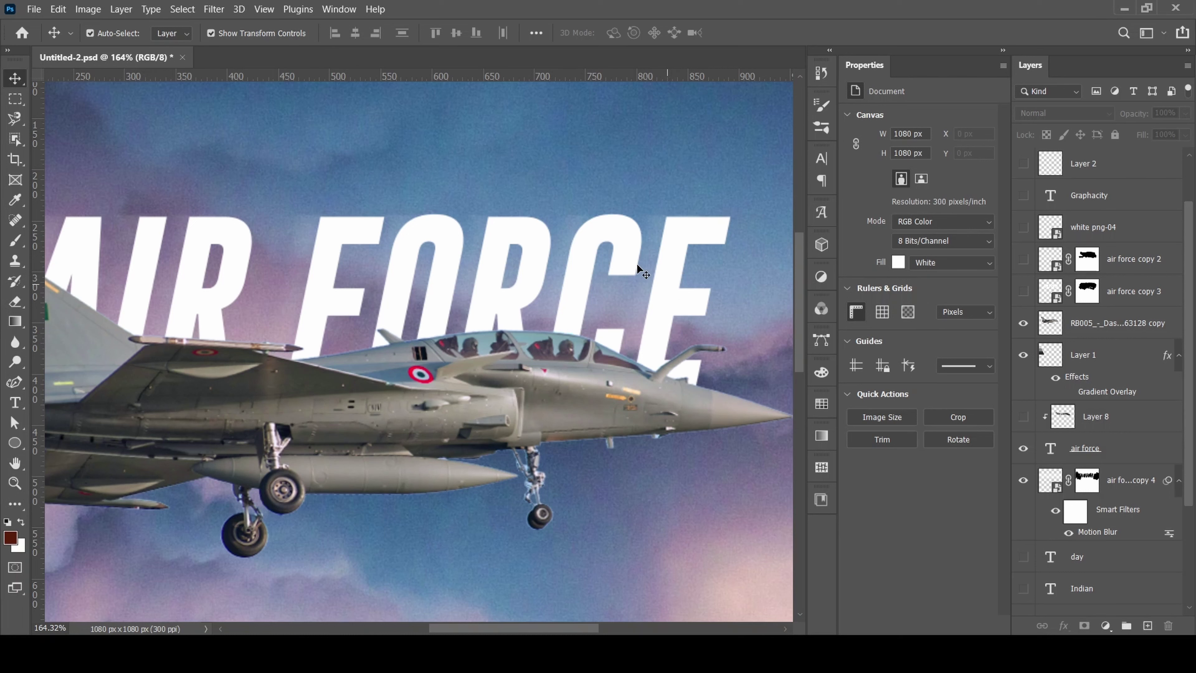
key("ctrl+0")
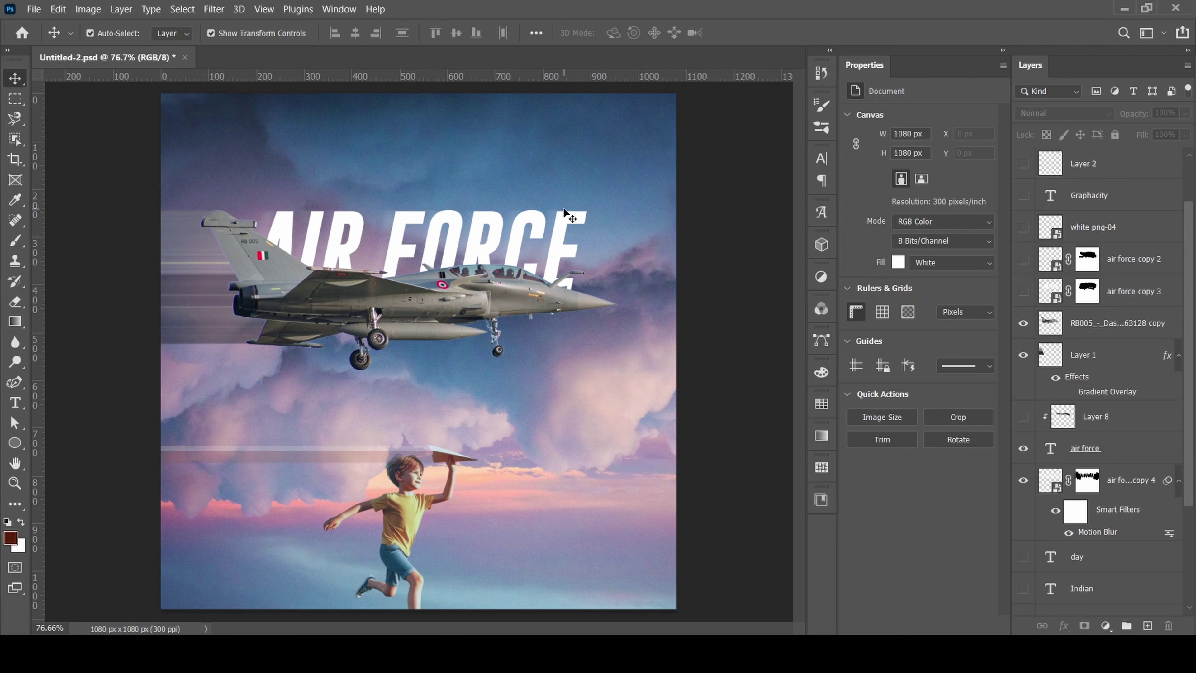
Step: Move the air force text layer beneath Layer 8 and clip Layer 8 to it
left_click(533, 266)
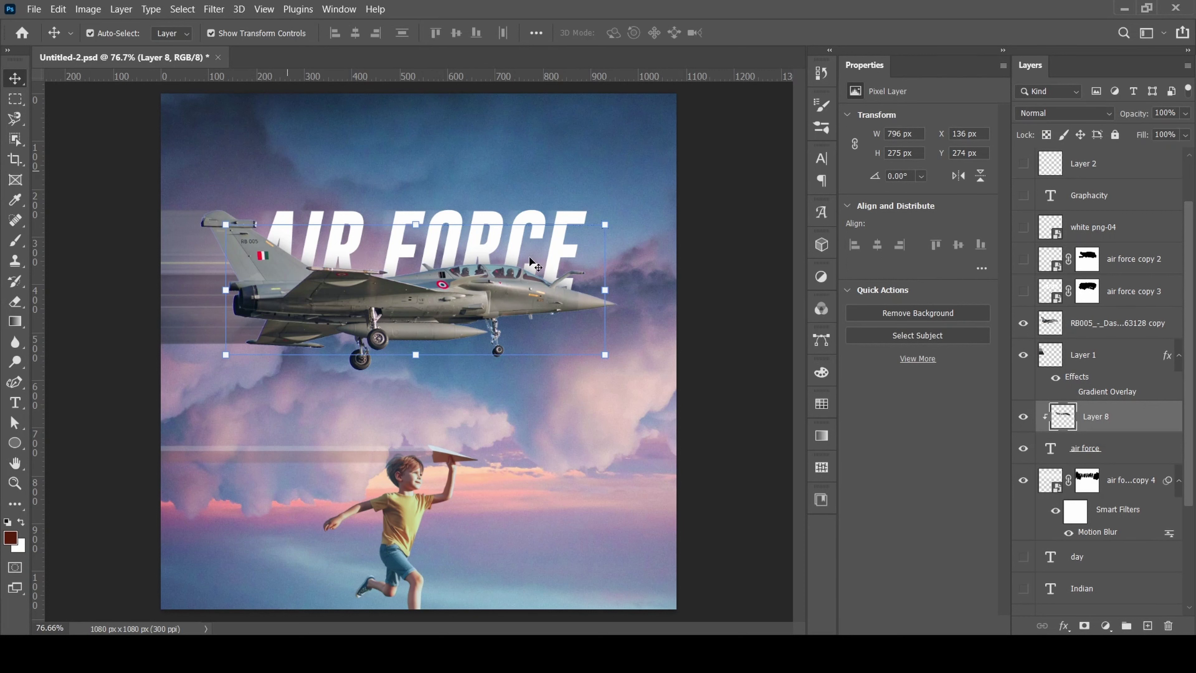
left_click(1083, 433, "alt")
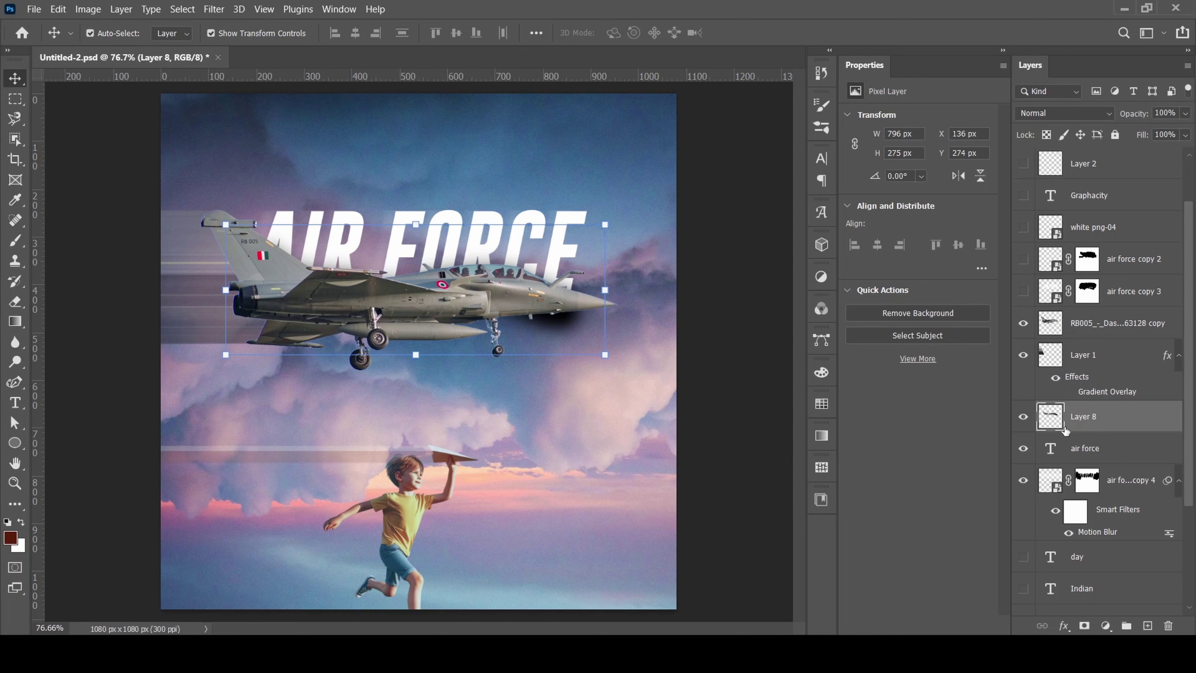
key("alt")
left_click_drag(1065, 448, 1085, 430)
left_click(1086, 428, "alt")
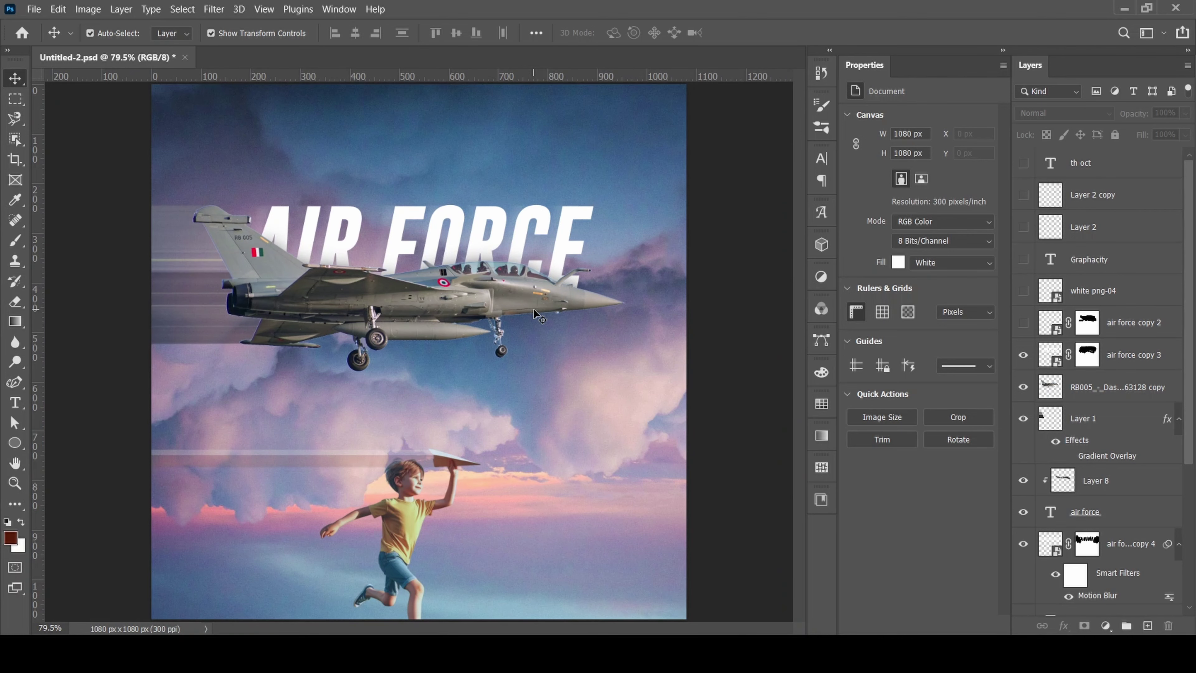
Step: Hide and re-show the air force copy 3 title layer over the cockpit to compare
scroll(509, 227, "up", 2)
scroll(499, 348, "up", 3)
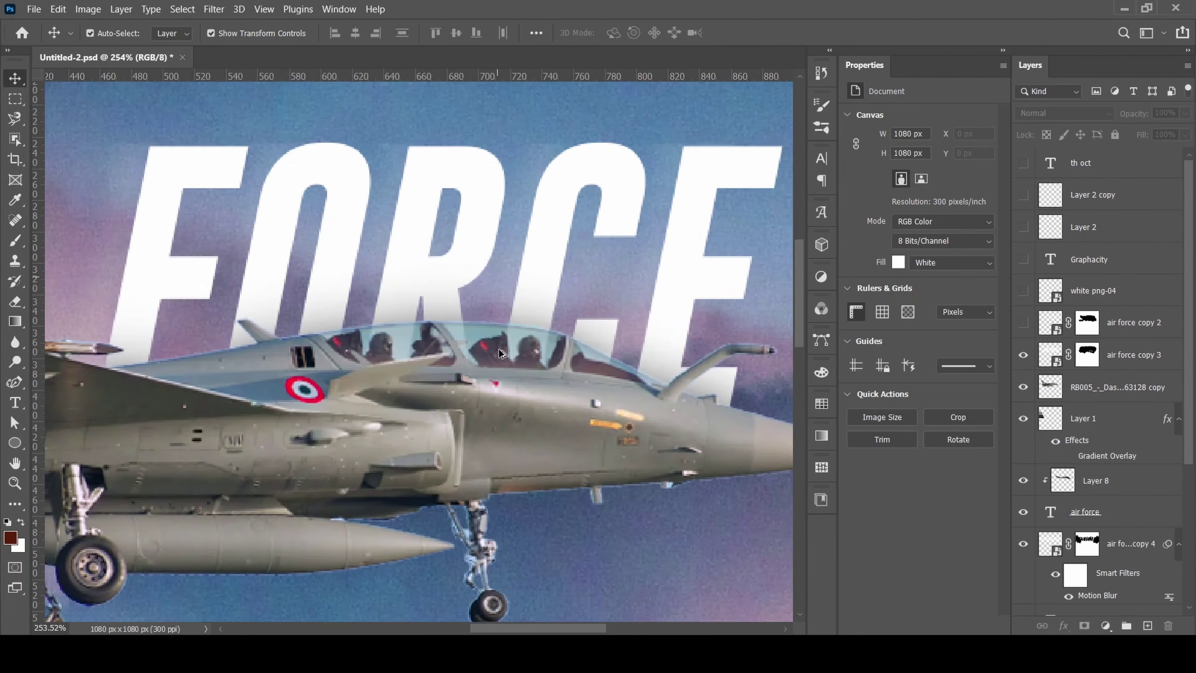
scroll(499, 348, "up", 3)
scroll(515, 357, "up", 2)
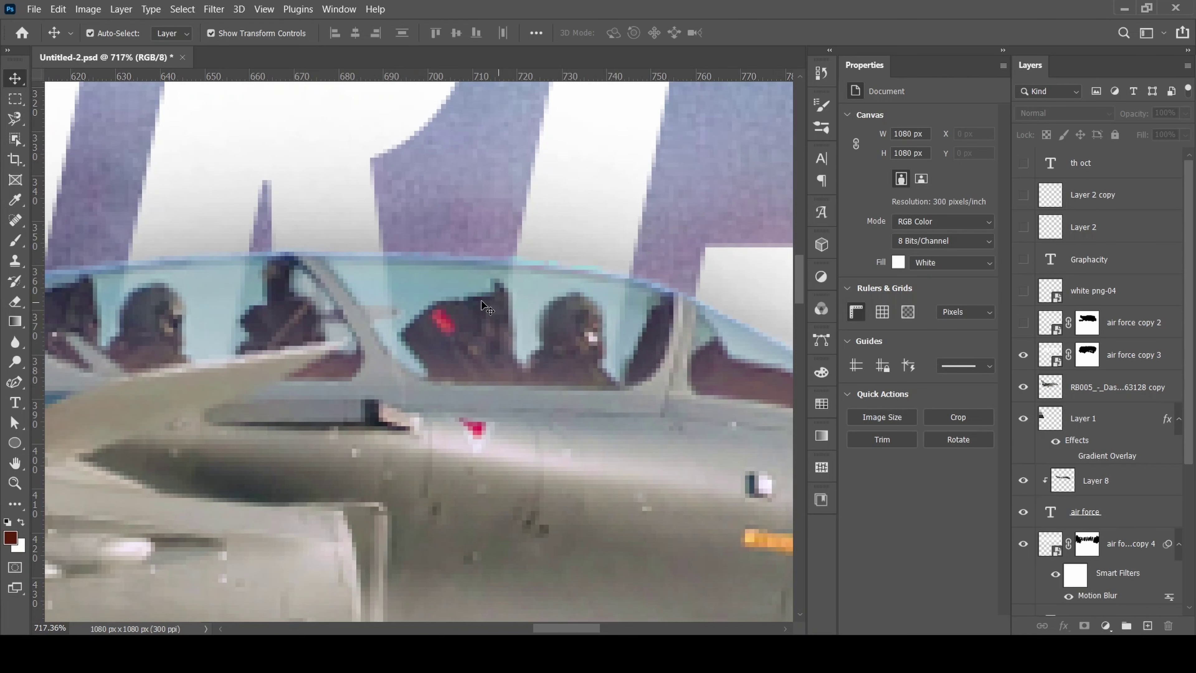
left_click(1023, 355)
scroll(645, 358, "down", 2)
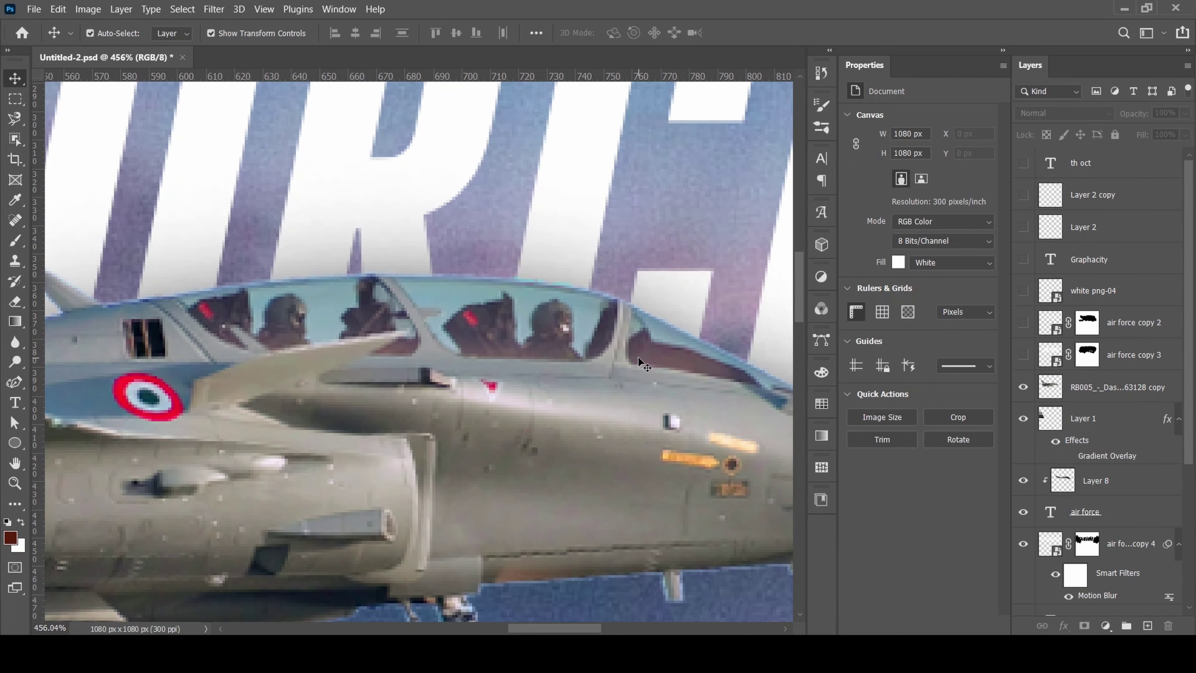
scroll(443, 304, "down", 4)
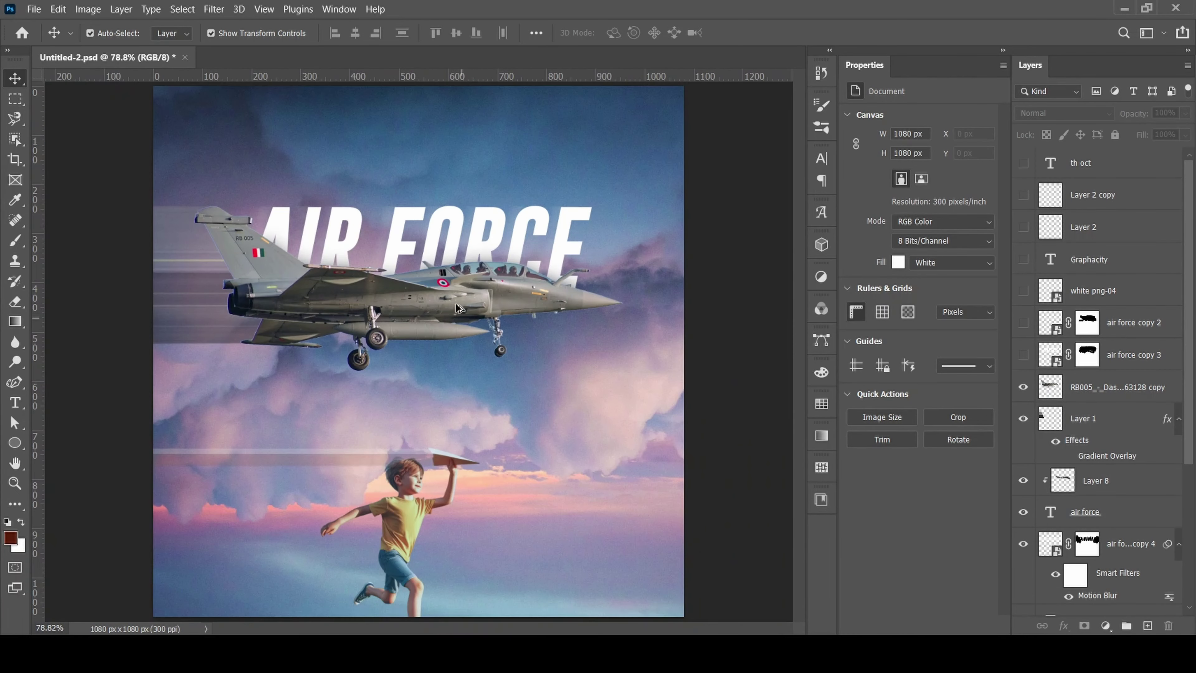
scroll(506, 249, "up", 4)
left_click(1023, 355)
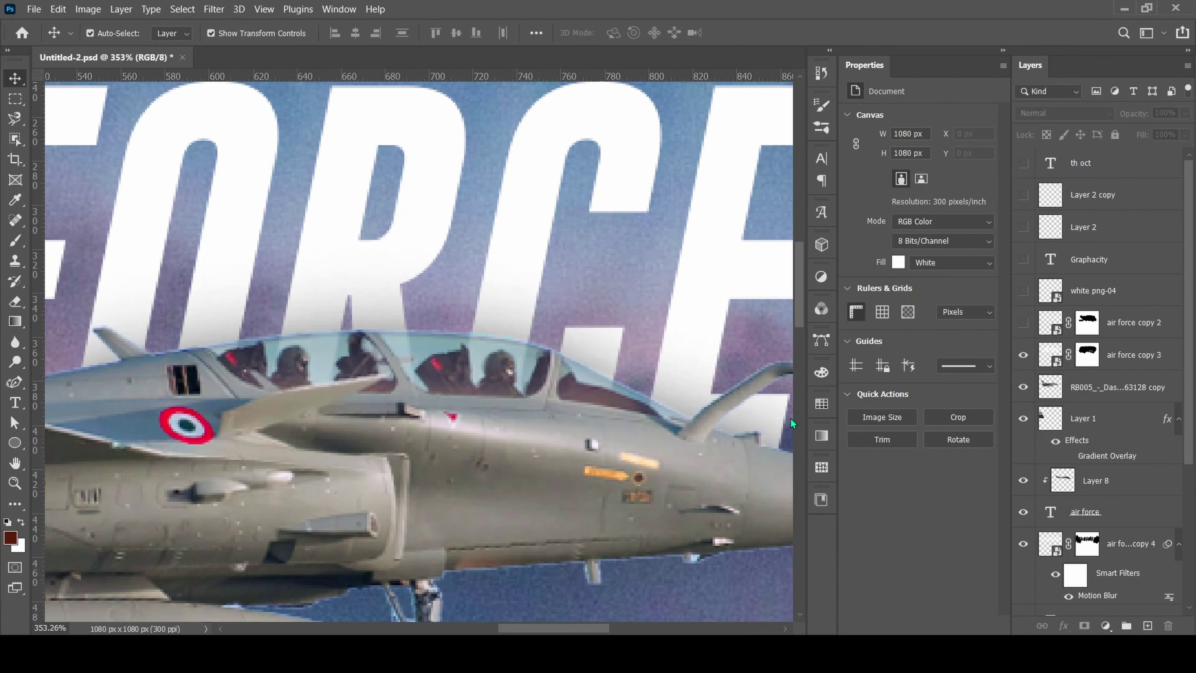
Step: Show the air force copy 2 layer, adding outlined AIR FORCE letters over the tail
scroll(429, 363, "down", 2)
scroll(565, 377, "down", 1)
scroll(685, 391, "down", 2)
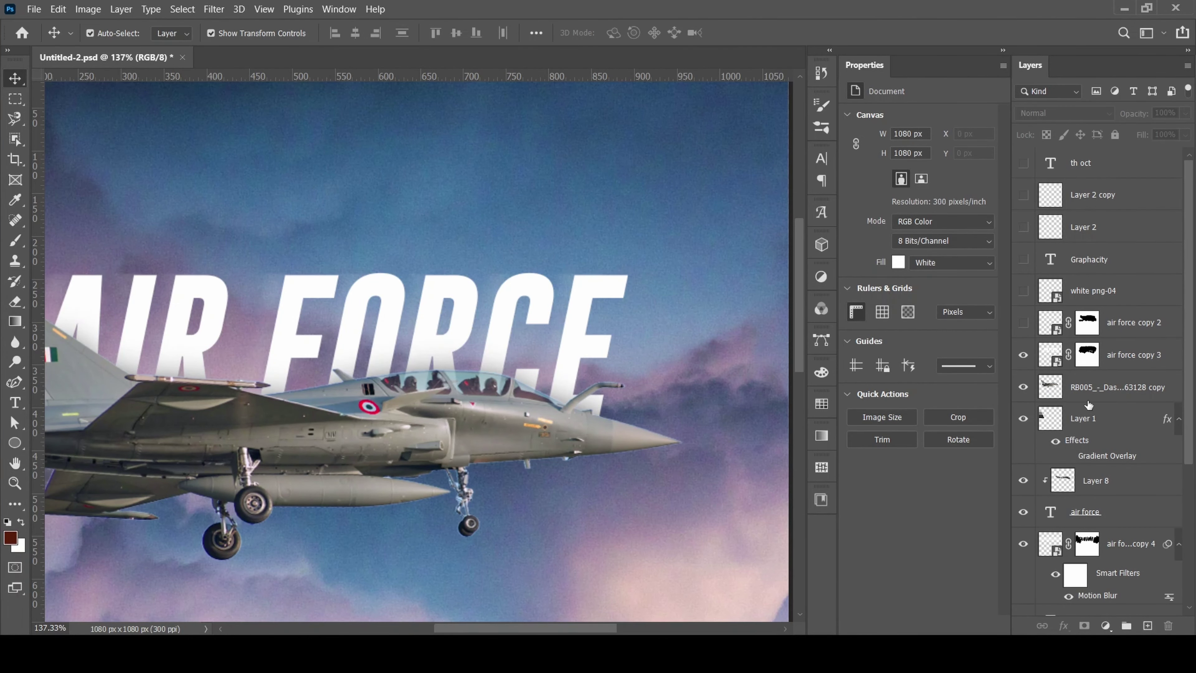
scroll(419, 380, "up", 3)
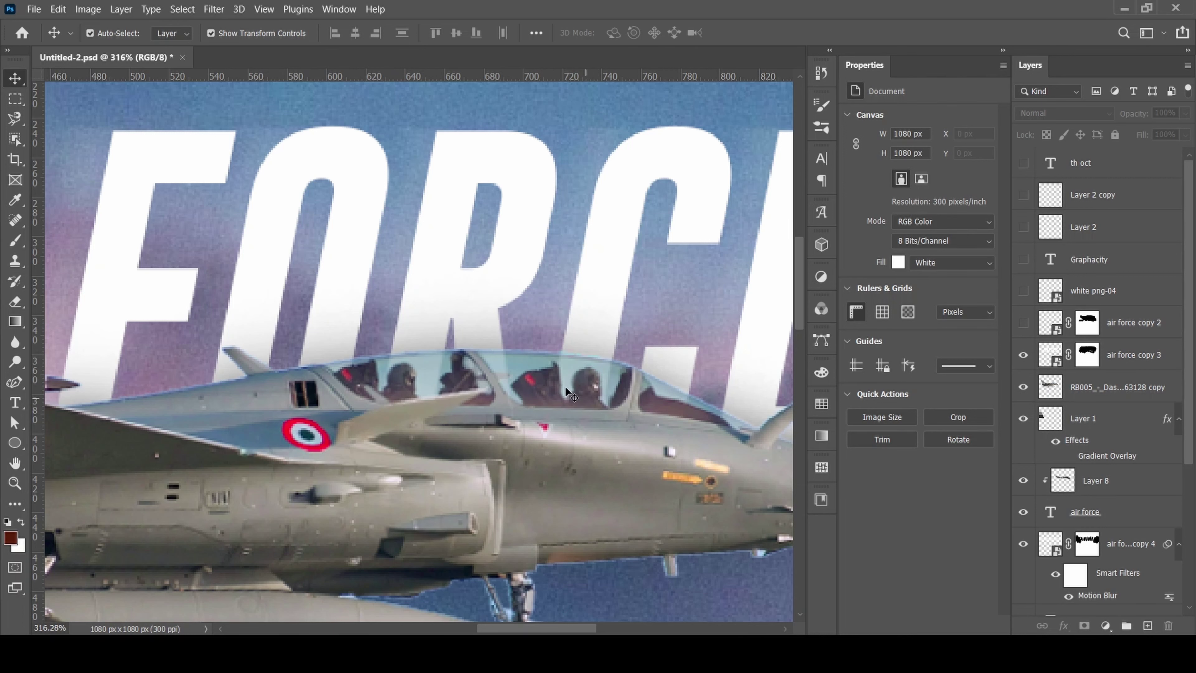
scroll(518, 372, "down", 5)
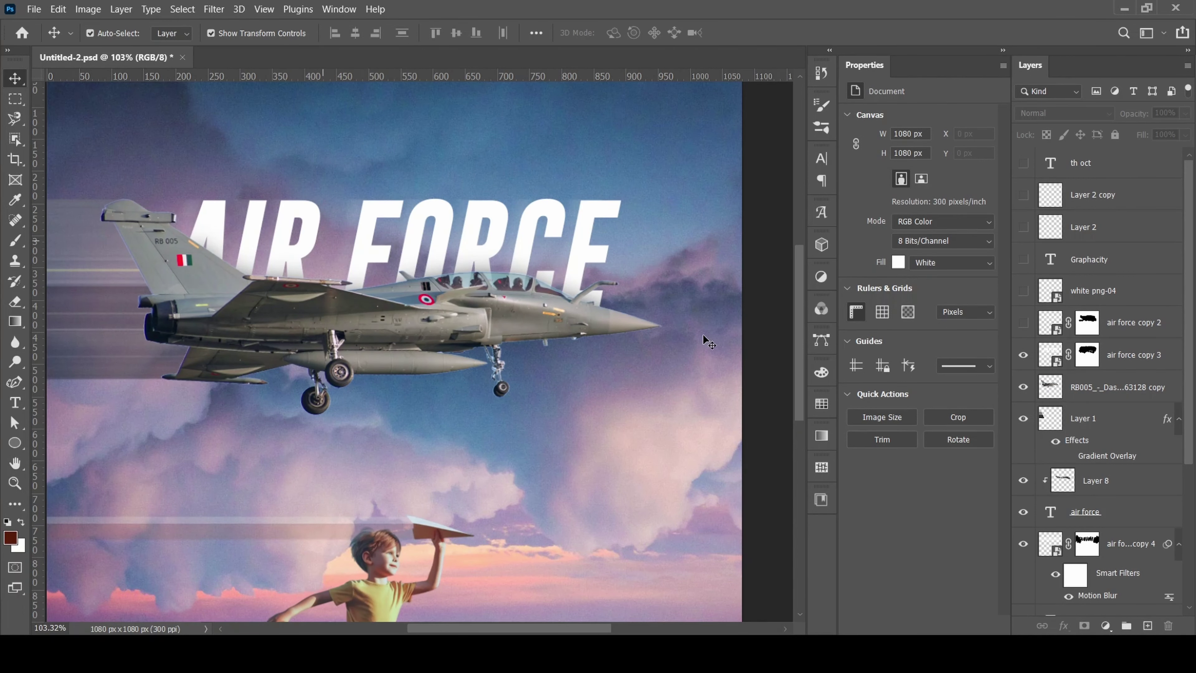
left_click(1023, 323)
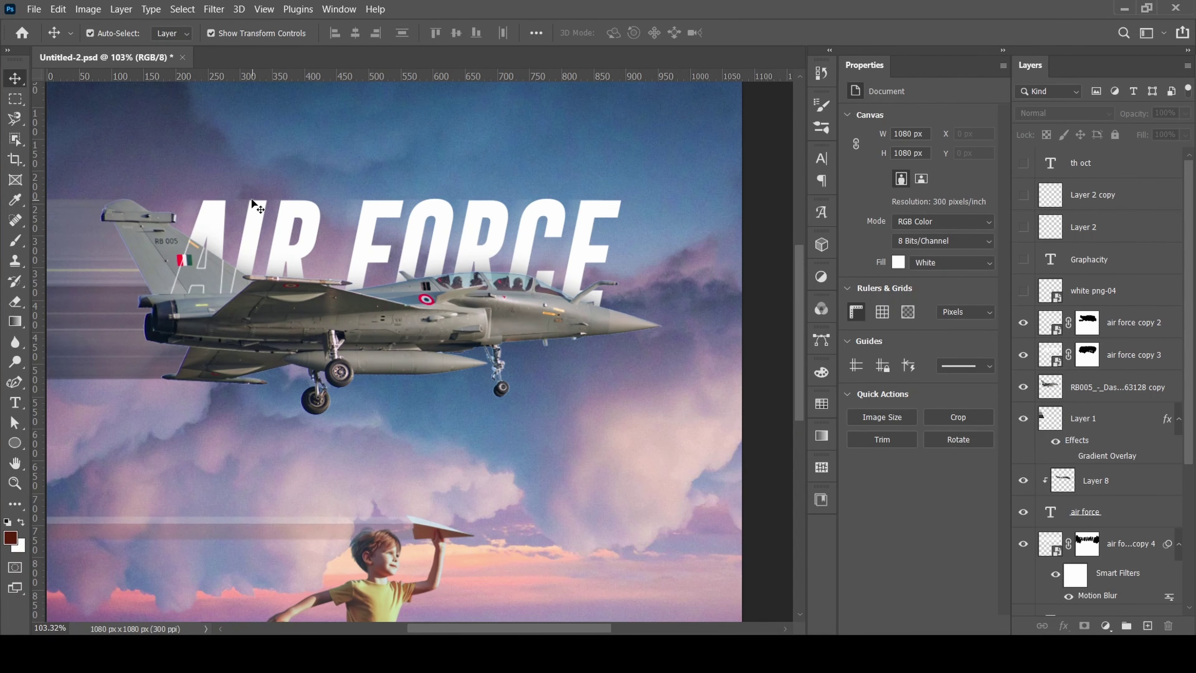
scroll(545, 265, "down", 2)
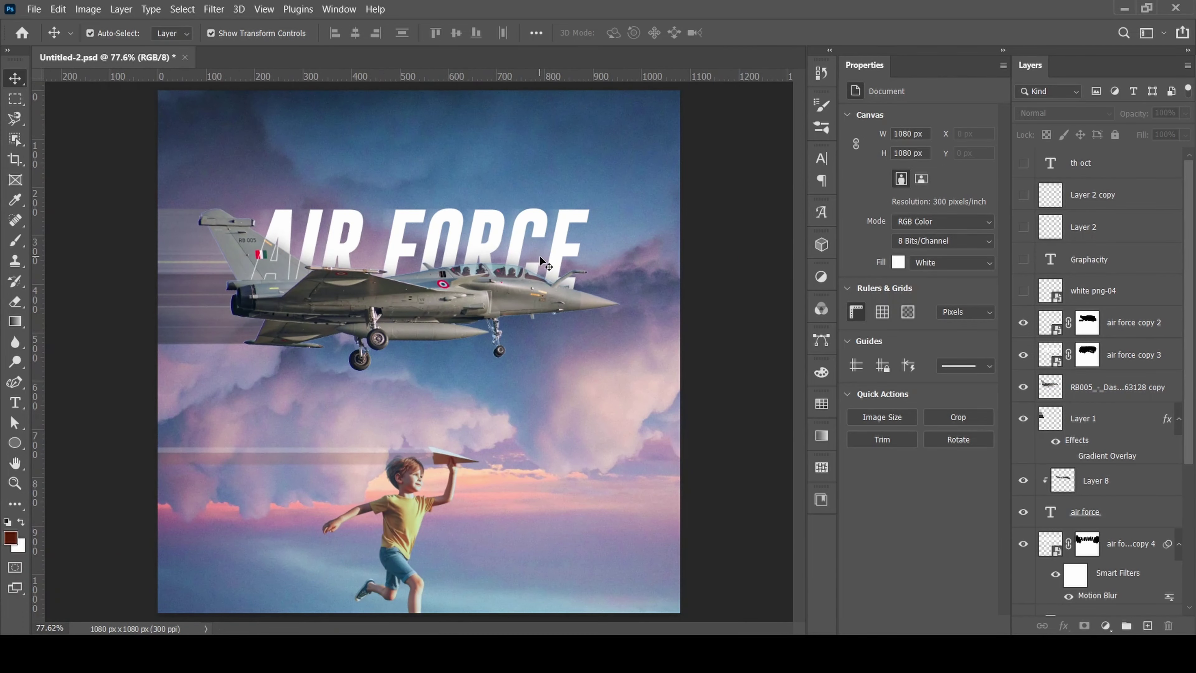
scroll(541, 263, "up", 4)
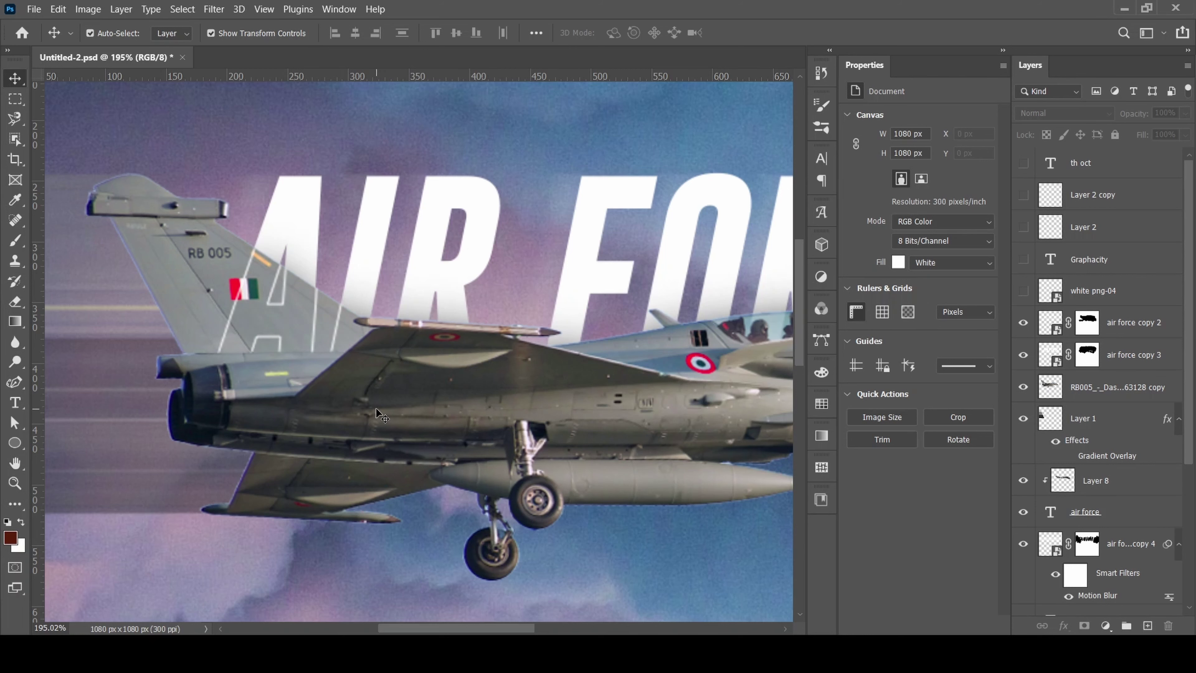
left_click(424, 283)
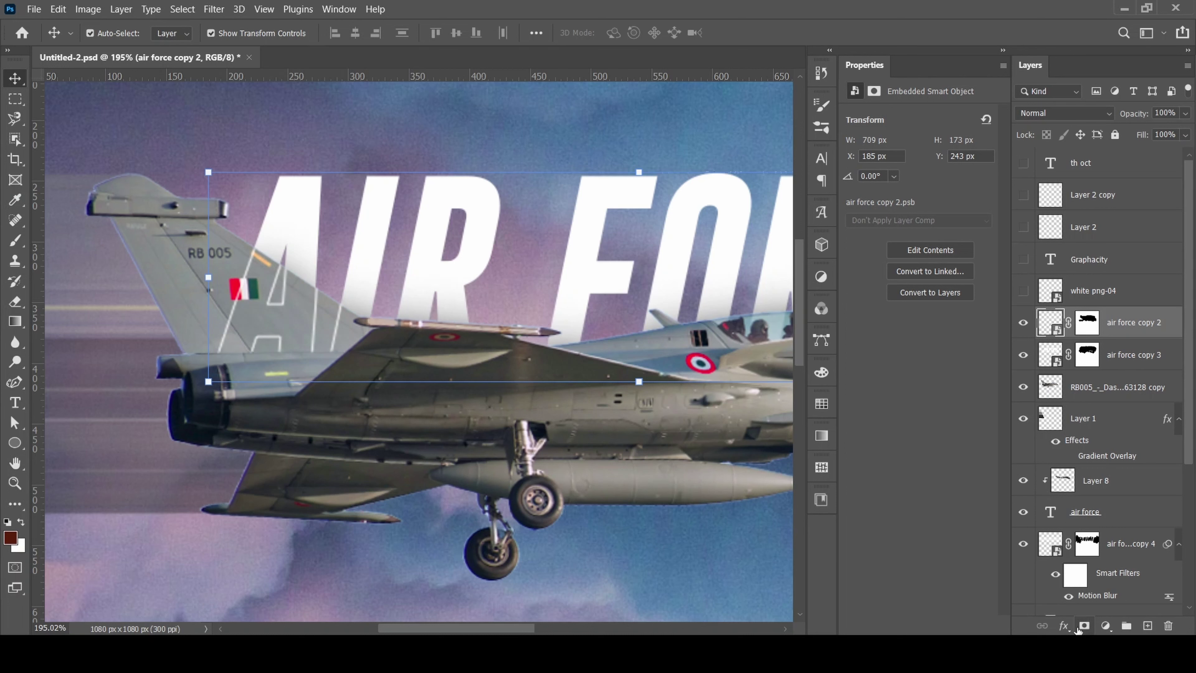
left_click(1063, 625)
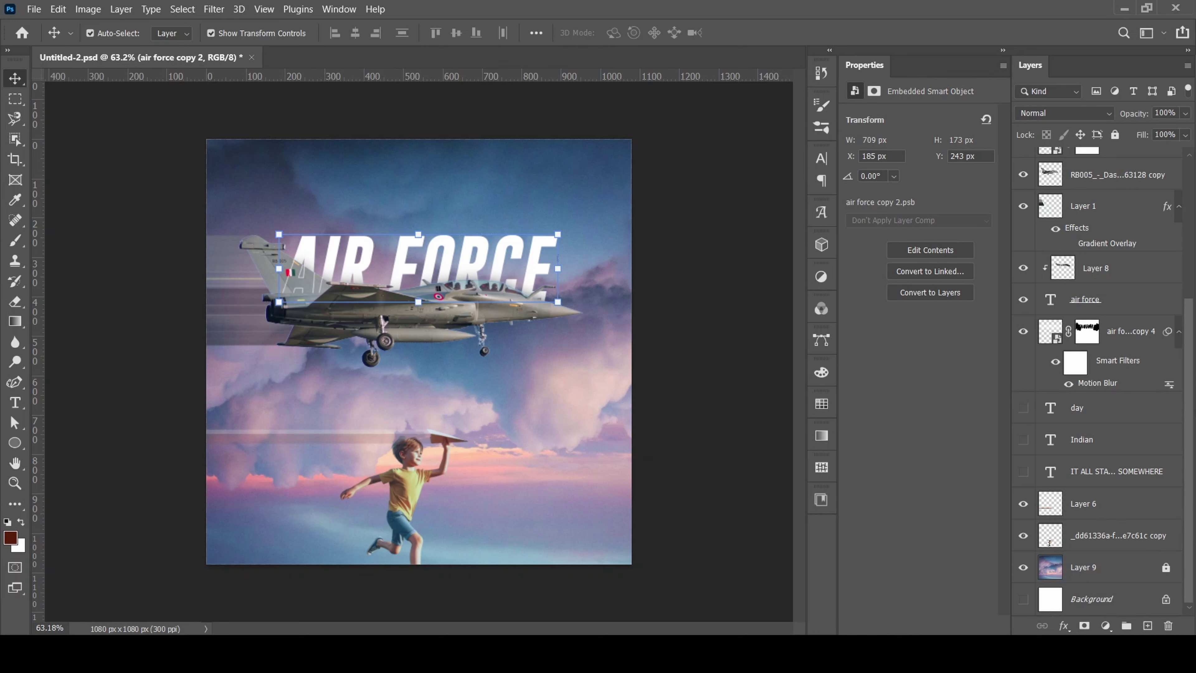
Step: Show the INDIAN text above AIR FORCE and DAY beside it, nudging DAY into place
left_click(1023, 439)
left_click(743, 258)
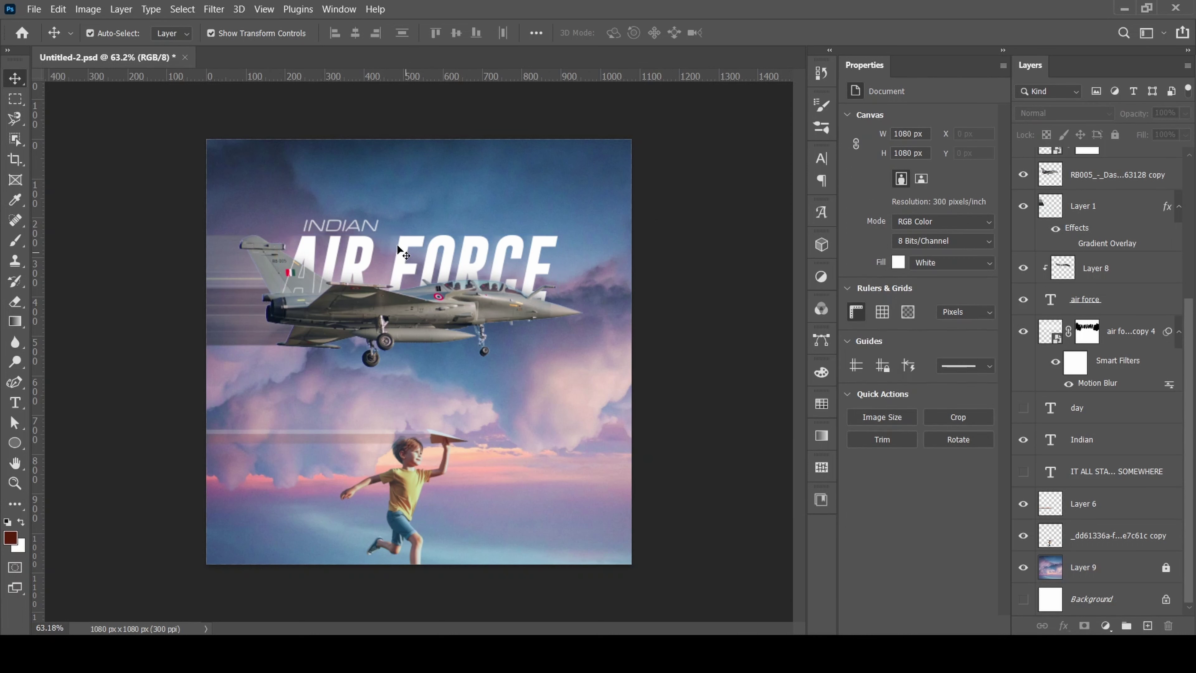
left_click(340, 225)
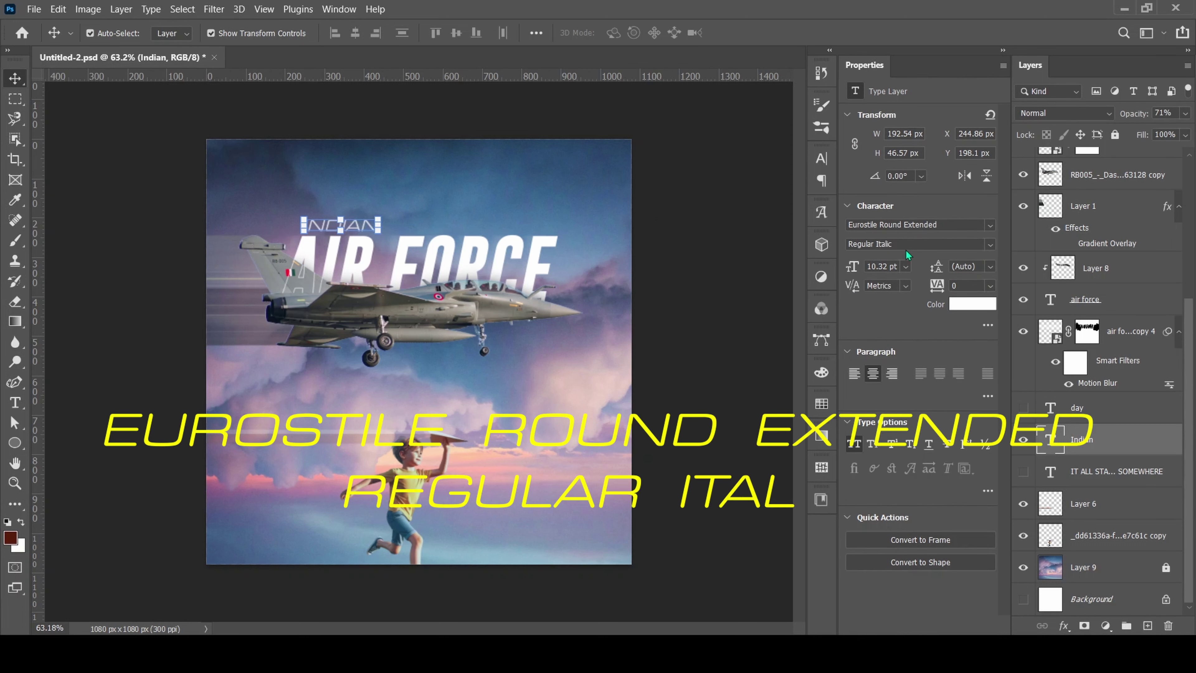
left_click(1023, 408)
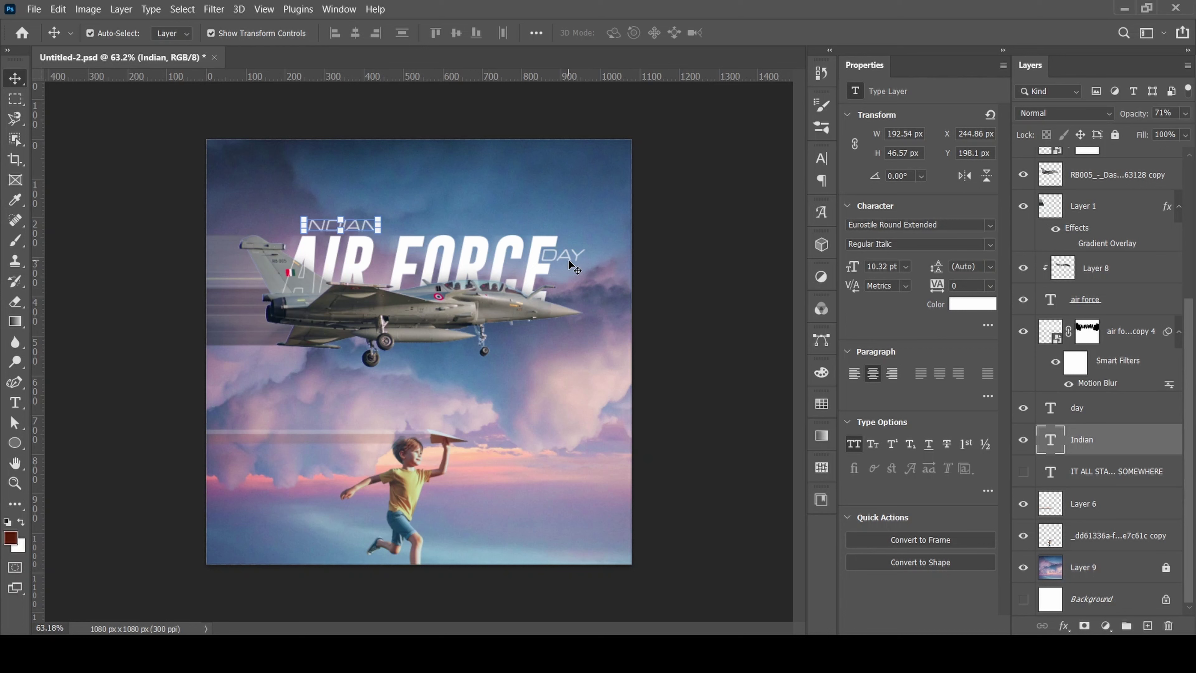
mouse_move(572, 266)
left_mouse_down()
mouse_move(593, 295)
mouse_move(571, 265)
left_mouse_up()
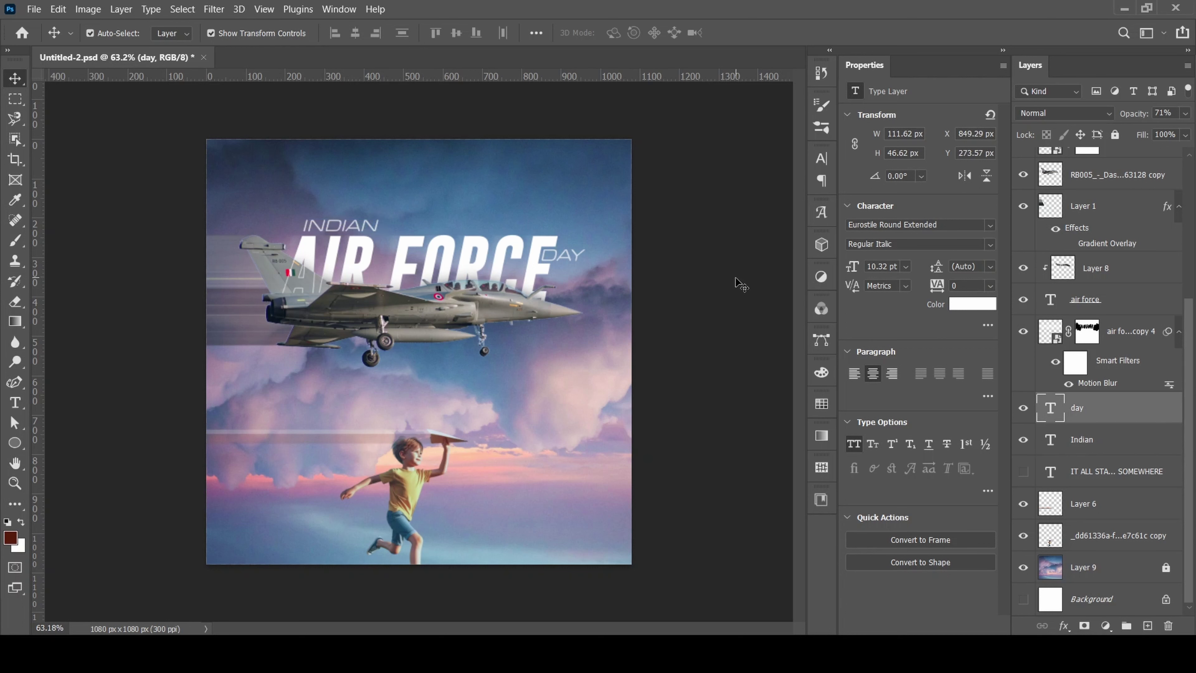
left_click(738, 280)
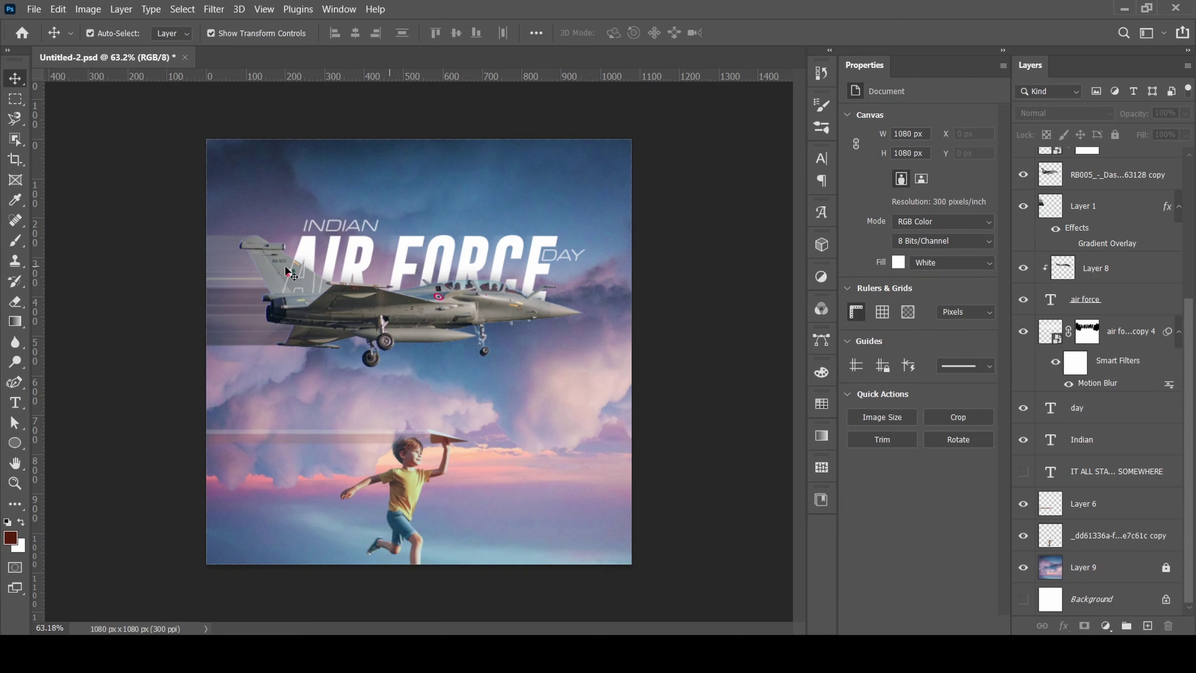
Step: Show the spaced 'IT ALL STARTS SOMEWHERE' tagline layer beneath the jet
left_click(1023, 473)
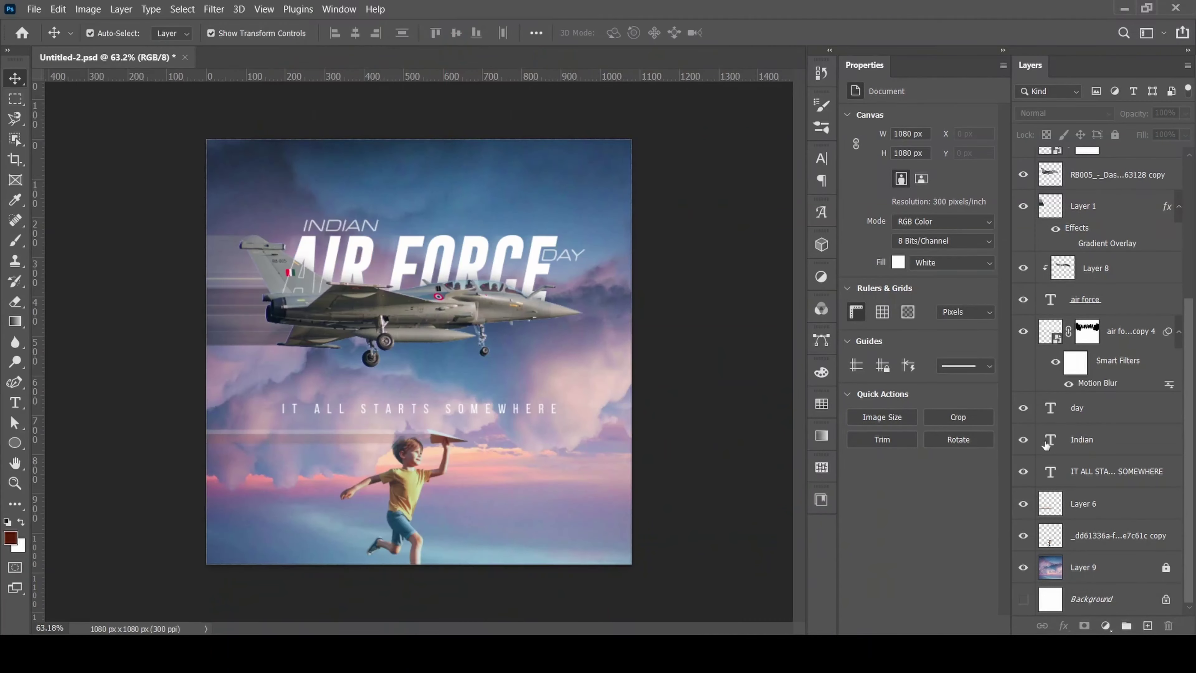
scroll(1097, 377, "up", 5)
scroll(1187, 511, "up", 1)
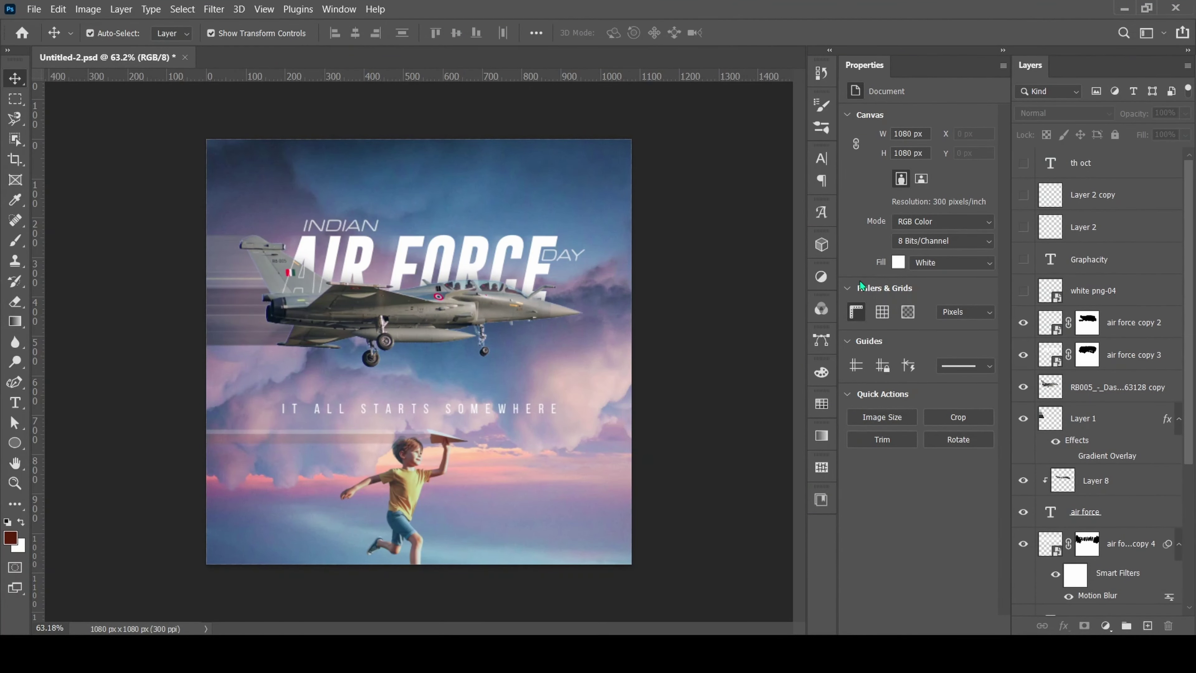
Step: Show the th oct, Layer 2 copy and Layer 2 layers, then zoom to check the 8TH OCT badge
left_click_drag(1023, 162, 1023, 226)
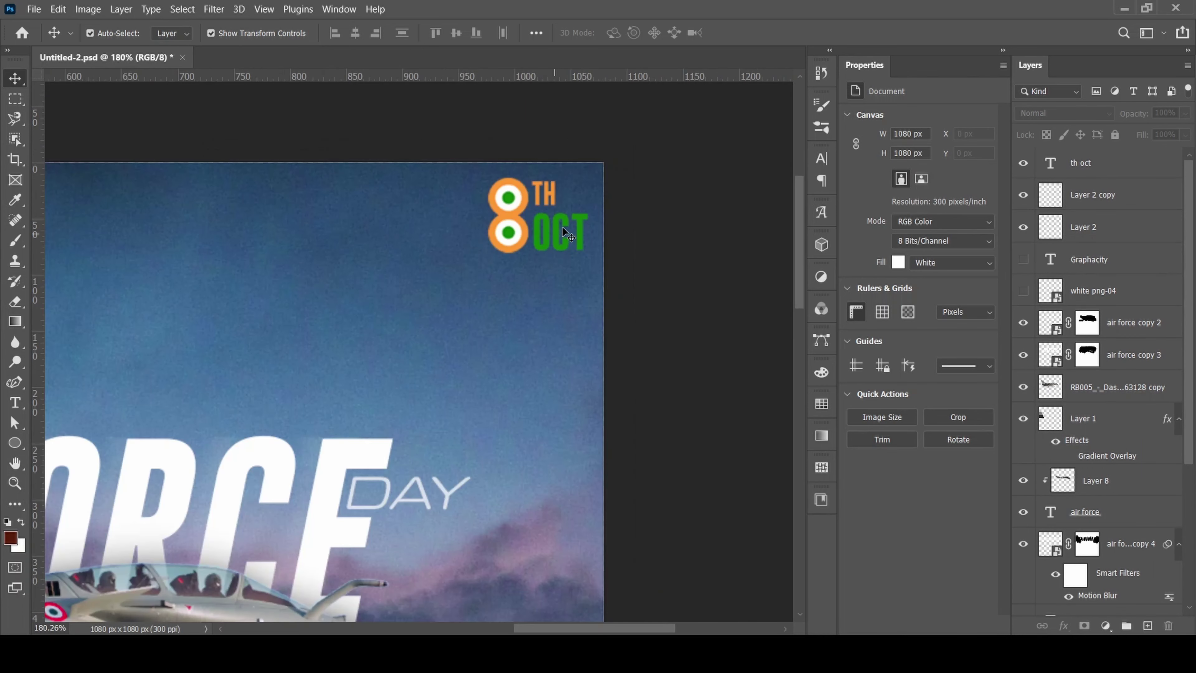
scroll(563, 226, "up", 5)
scroll(686, 332, "down", 5)
scroll(442, 277, "up", 2)
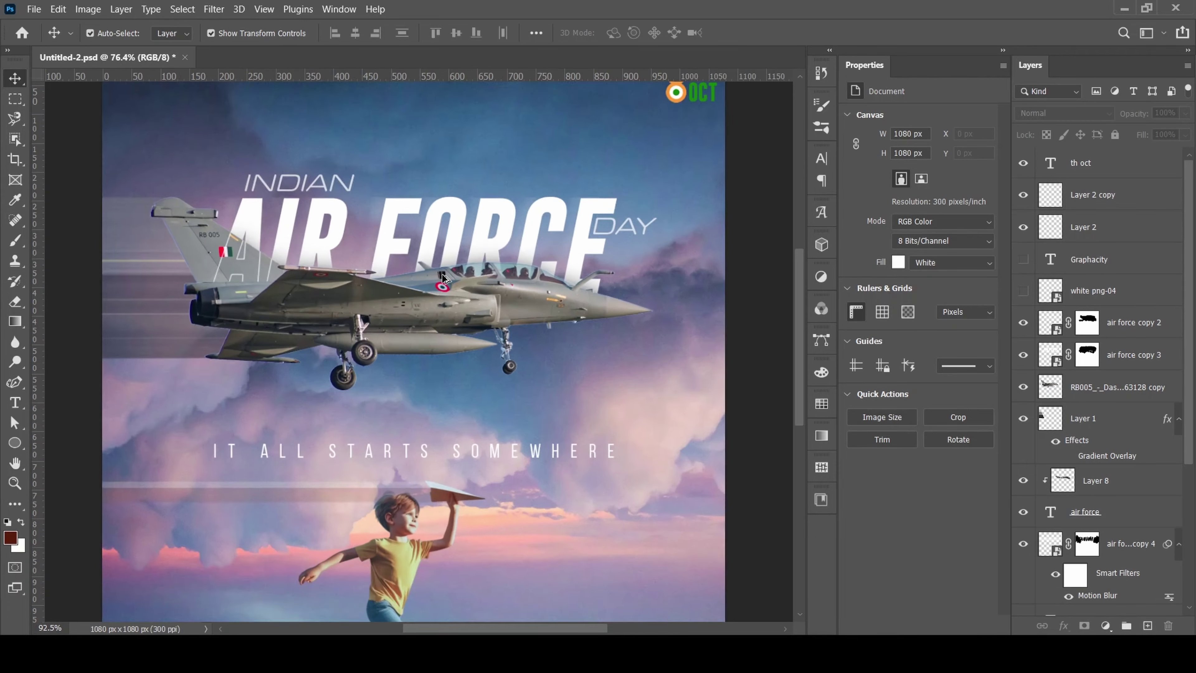
scroll(442, 278, "up", 3)
scroll(443, 278, "up", 3)
scroll(443, 293, "down", 2)
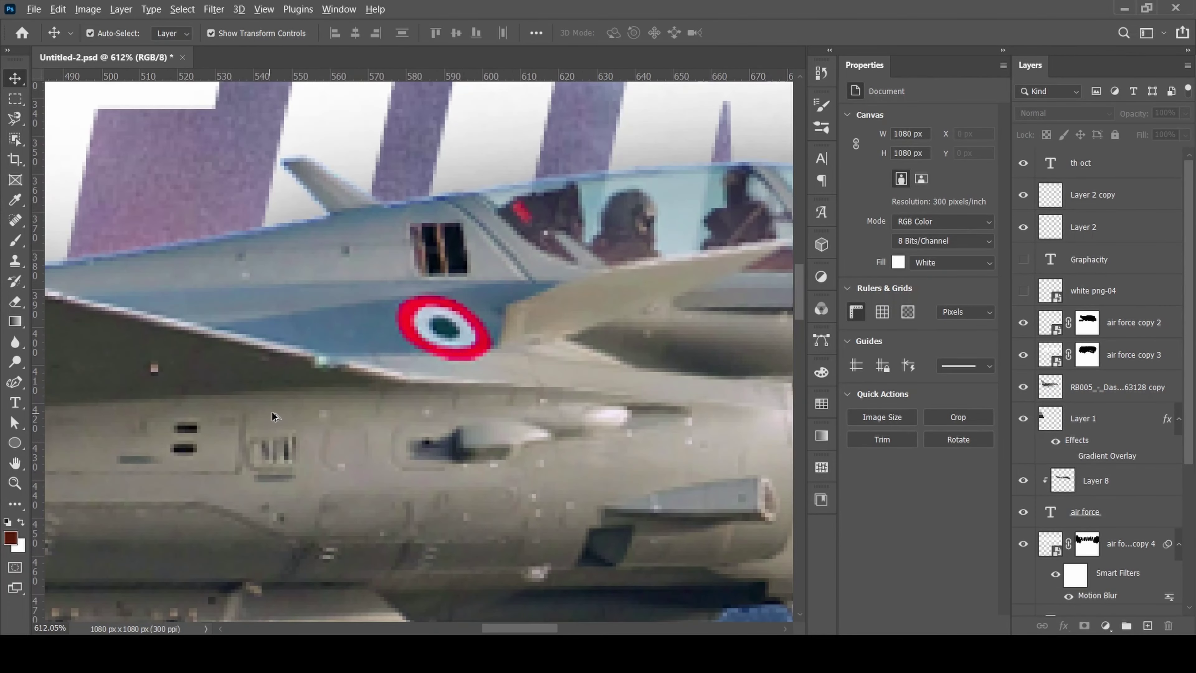
scroll(489, 338, "down", 4)
scroll(528, 285, "down", 1)
scroll(537, 209, "up", 2)
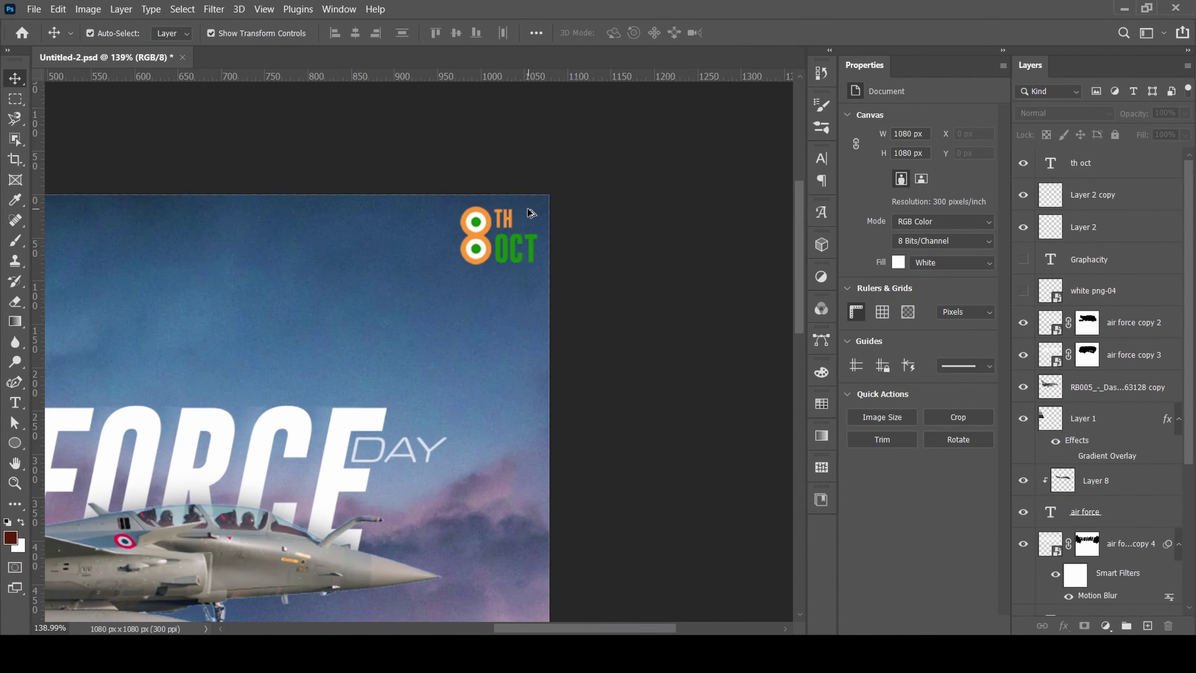
scroll(534, 208, "up", 2)
left_click(492, 257)
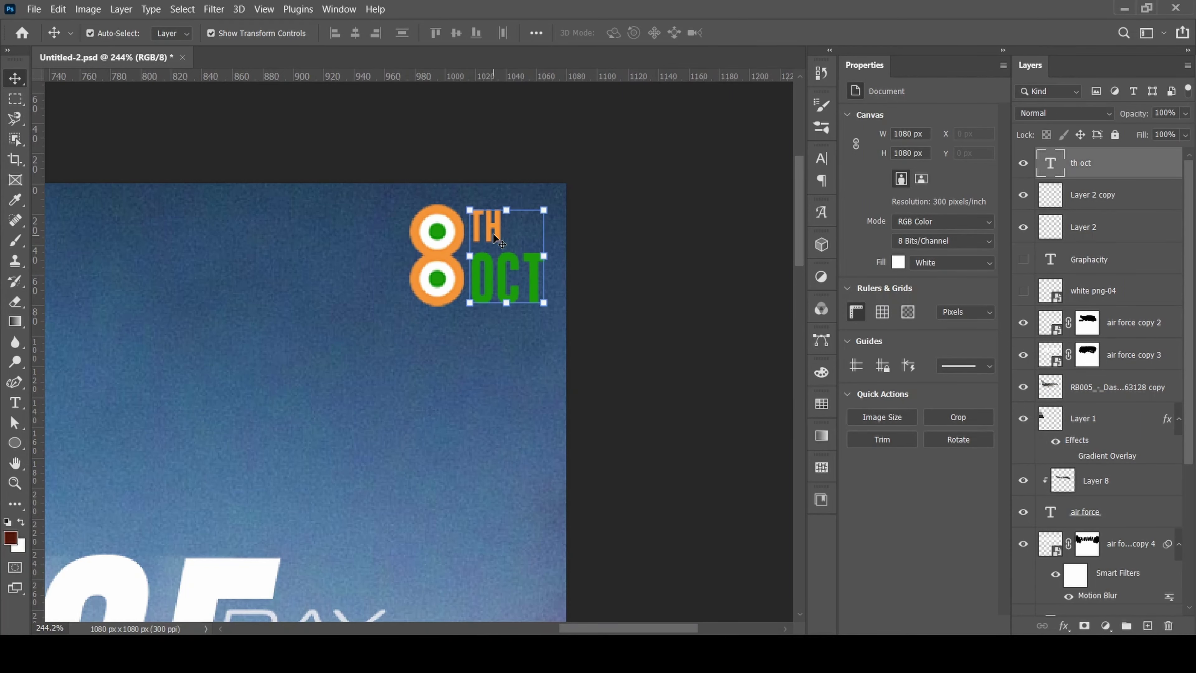
scroll(469, 327, "down", 2)
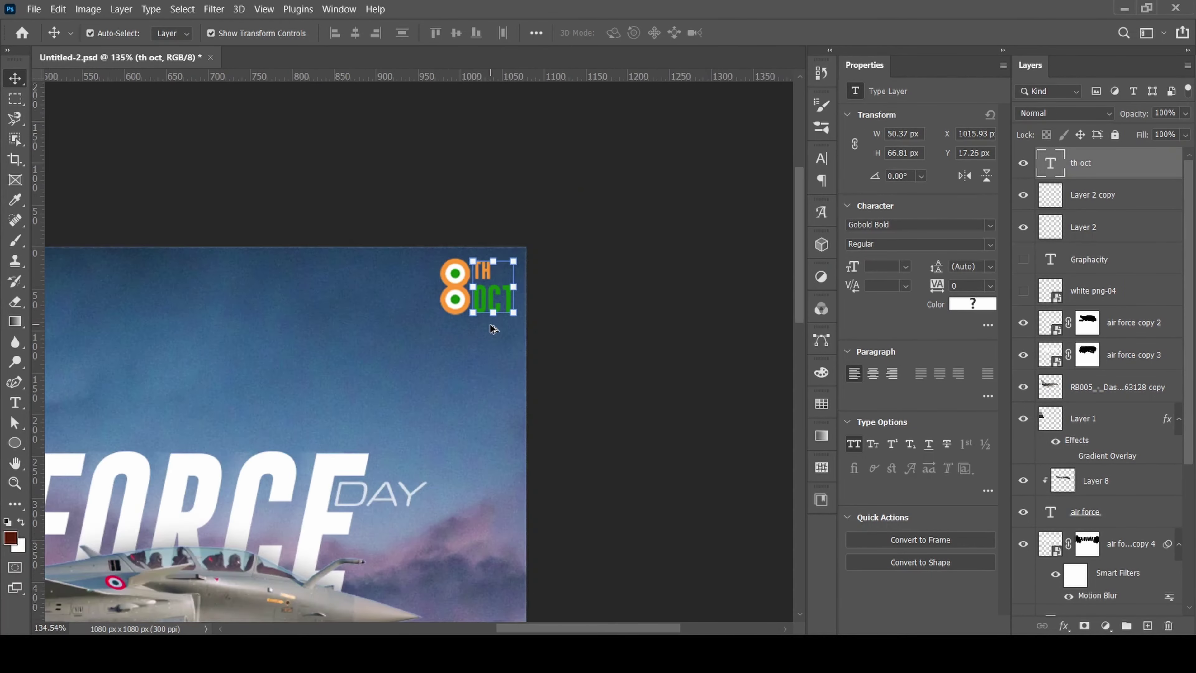
scroll(499, 327, "down", 3)
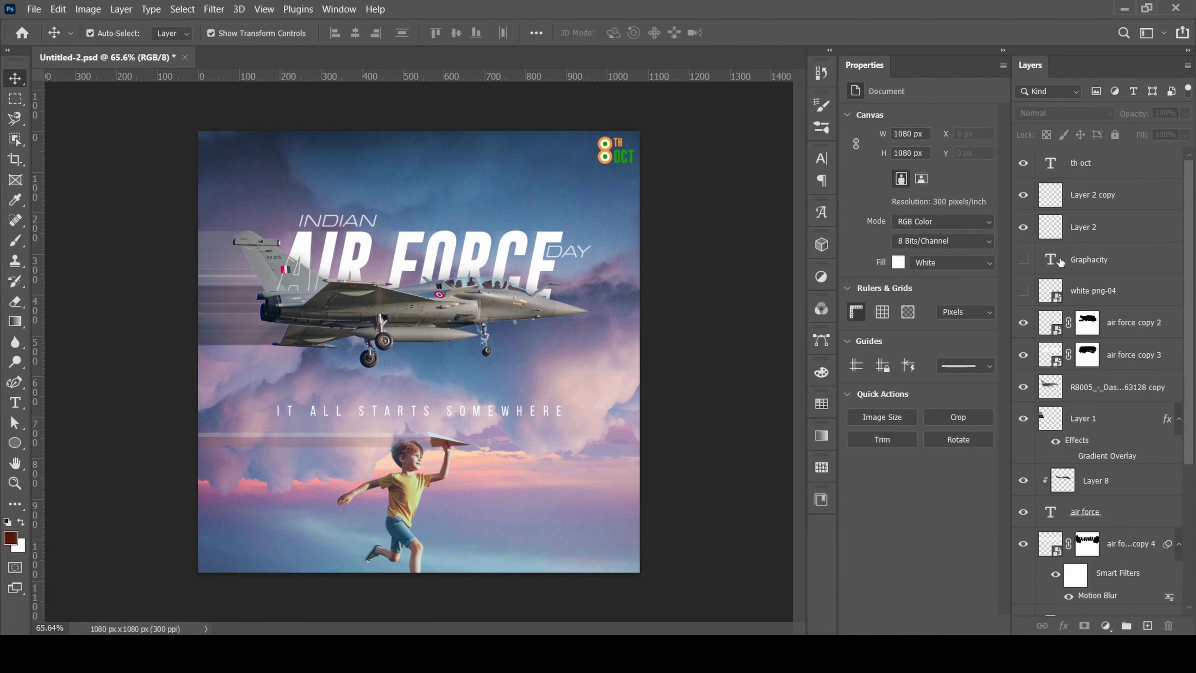
Step: Show the Graphacity and white png-04 layers for the bottom-left logo
left_click(1023, 259)
left_click(1023, 290)
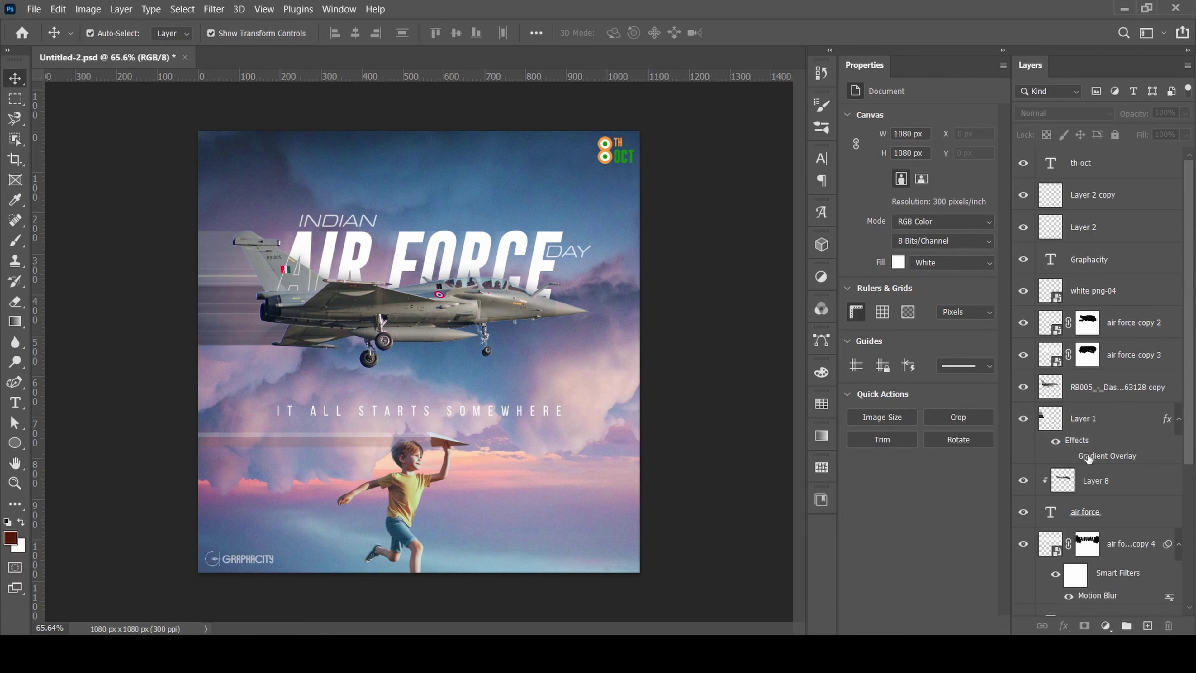